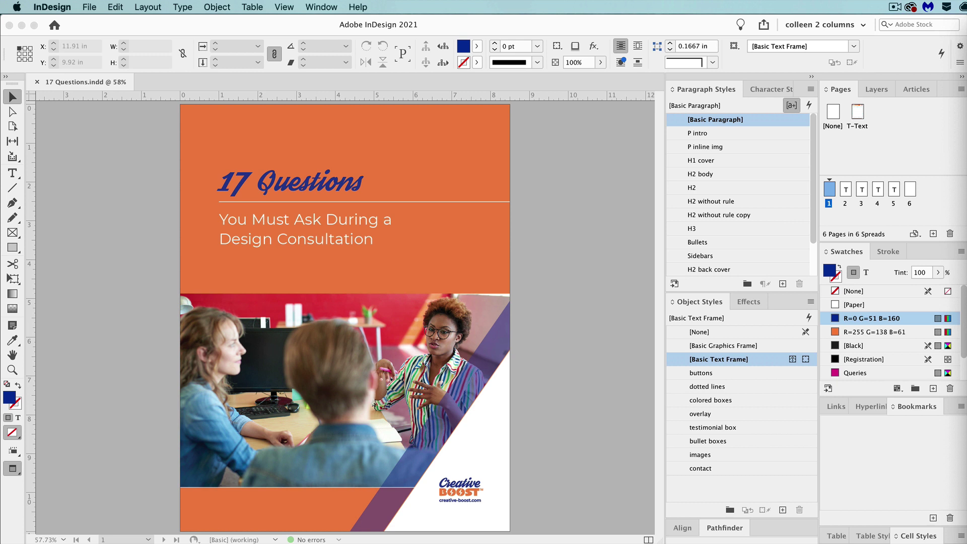
# On the cover page, draw an empty text frame on the pasteboard to the left of the page
pyautogui.click(595, 326)
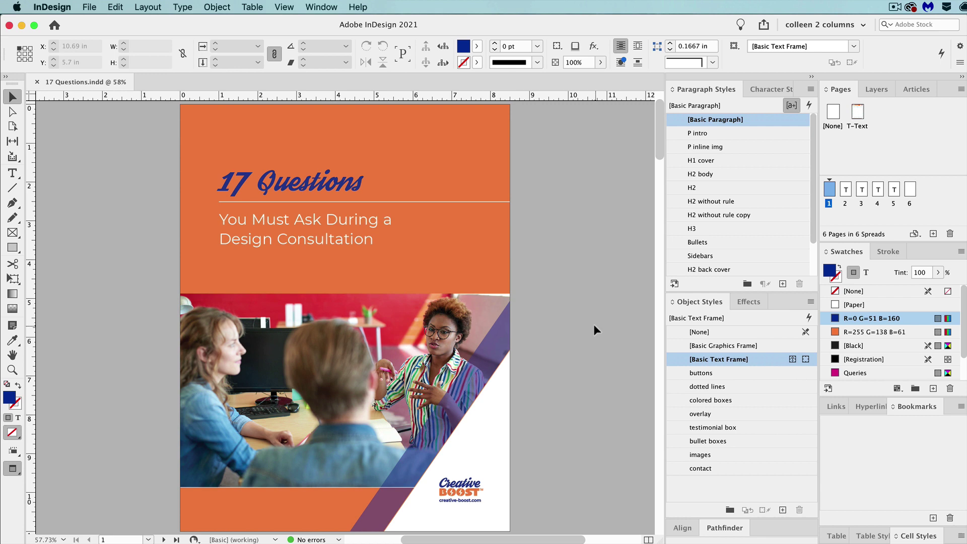
pyautogui.press('pagedown')
pyautogui.press('pageup')
pyautogui.press('w')
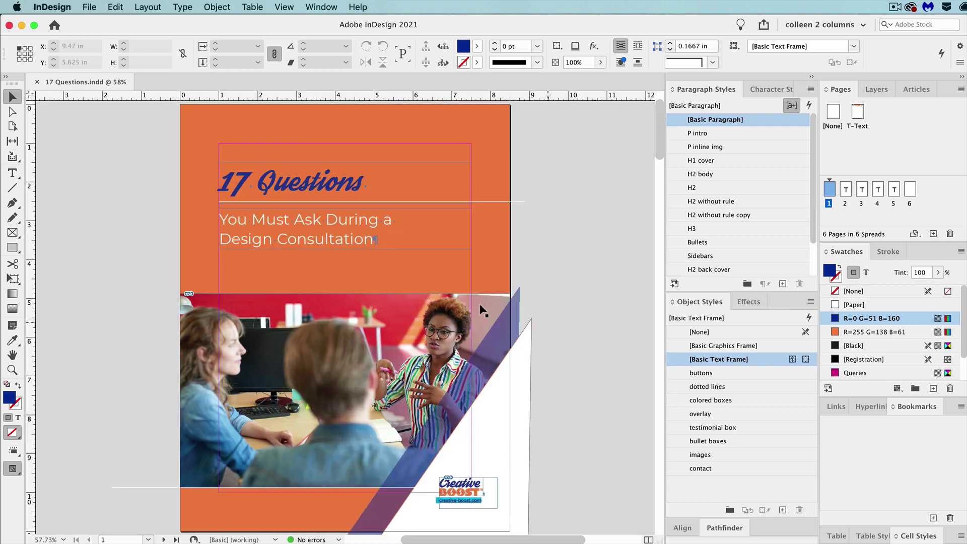
pyautogui.click(13, 173)
pyautogui.moveTo(47, 145); pyautogui.dragTo(173, 326)
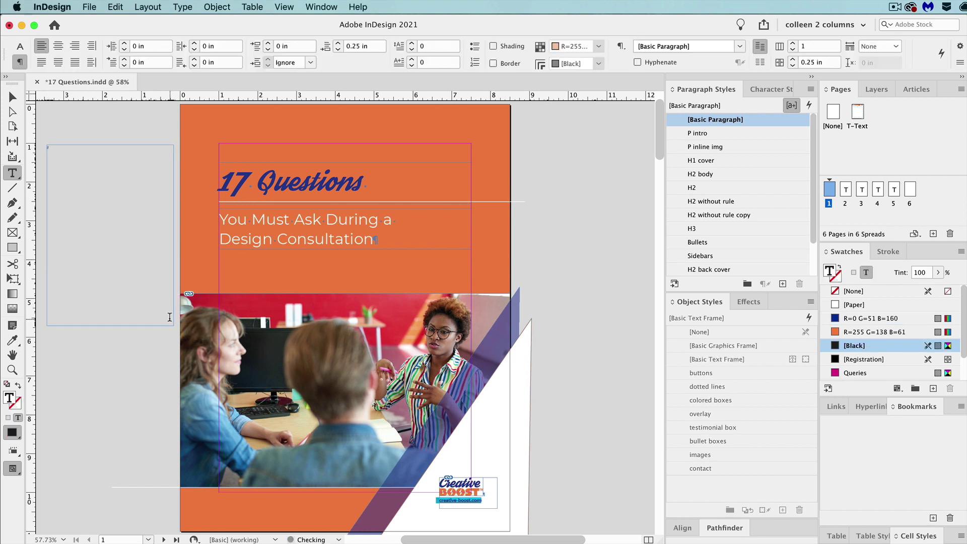
# Enable Create PDF Bookmarks in the Default table of contents style
pyautogui.click(148, 7)
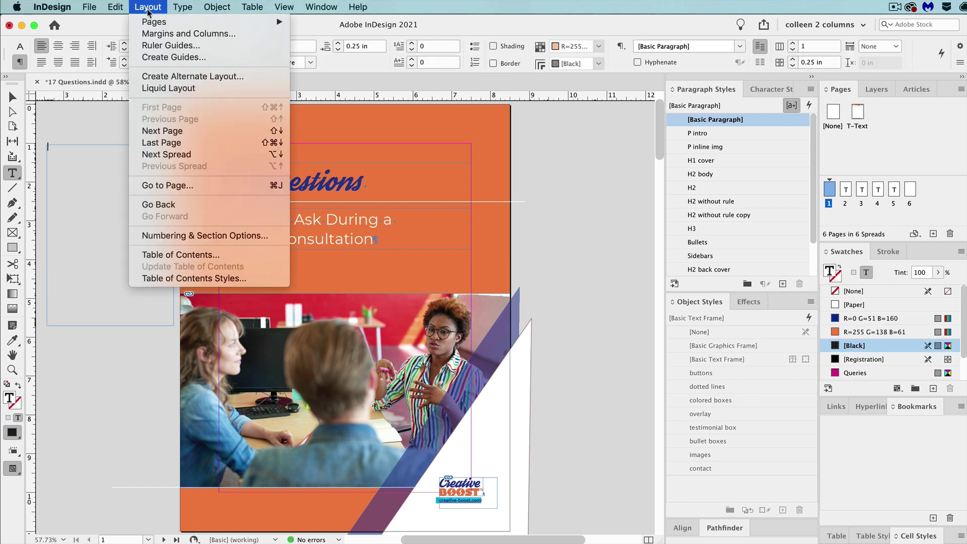
pyautogui.click(193, 278)
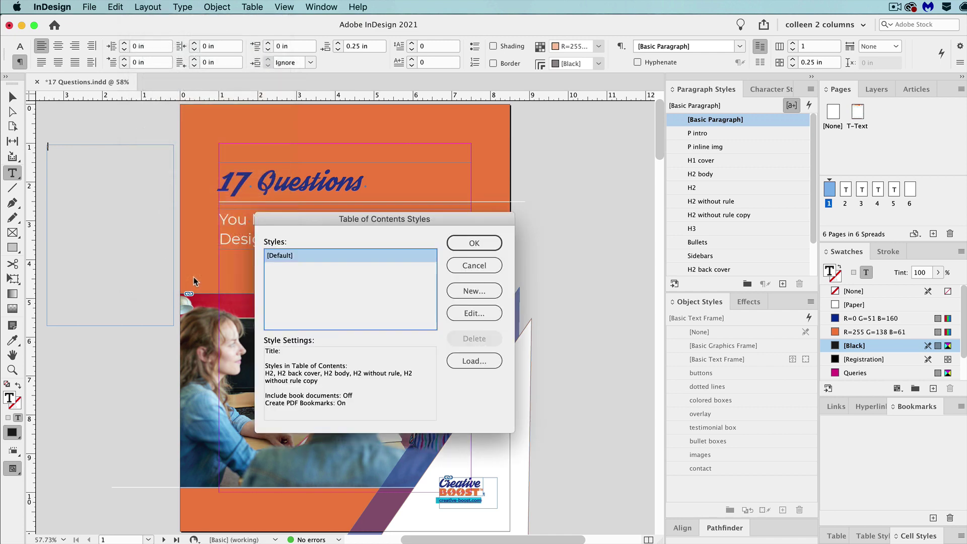
pyautogui.click(462, 313)
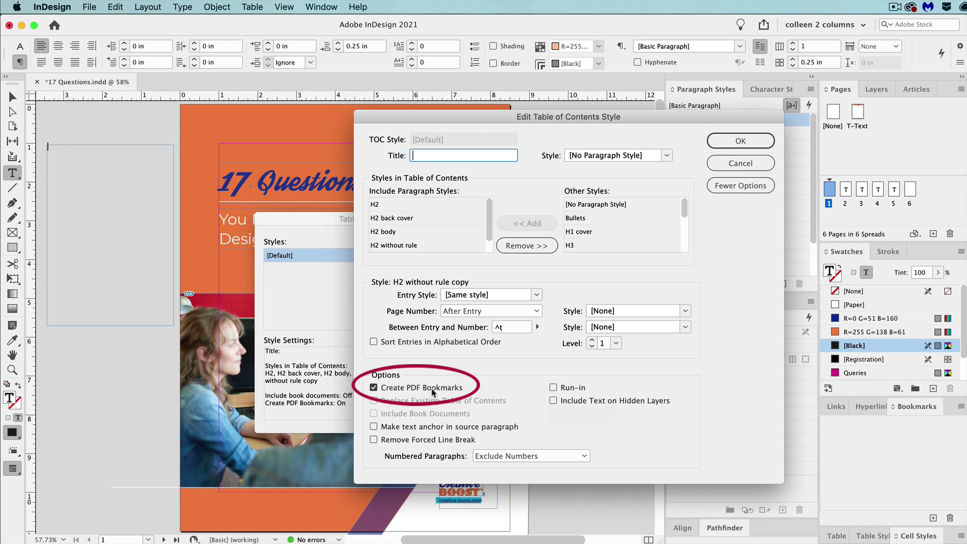
pyautogui.click(742, 141)
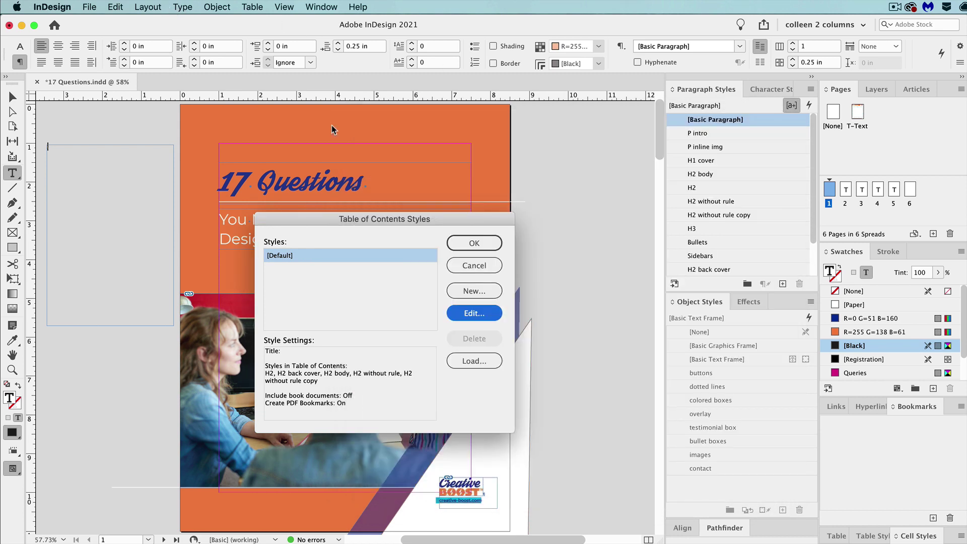
pyautogui.click(474, 242)
# Generate the table of contents and place it into the empty frame
pyautogui.click(148, 6)
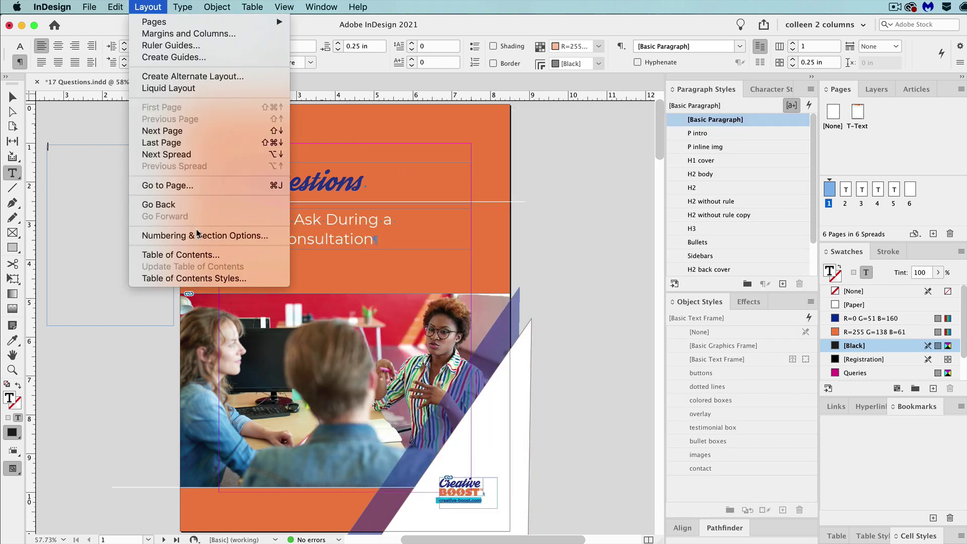
pyautogui.click(216, 258)
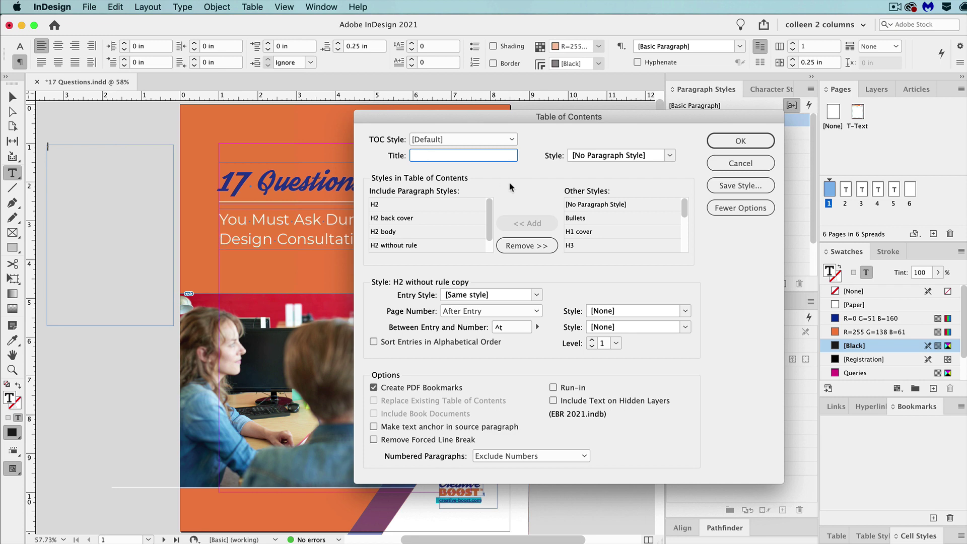
pyautogui.click(740, 141)
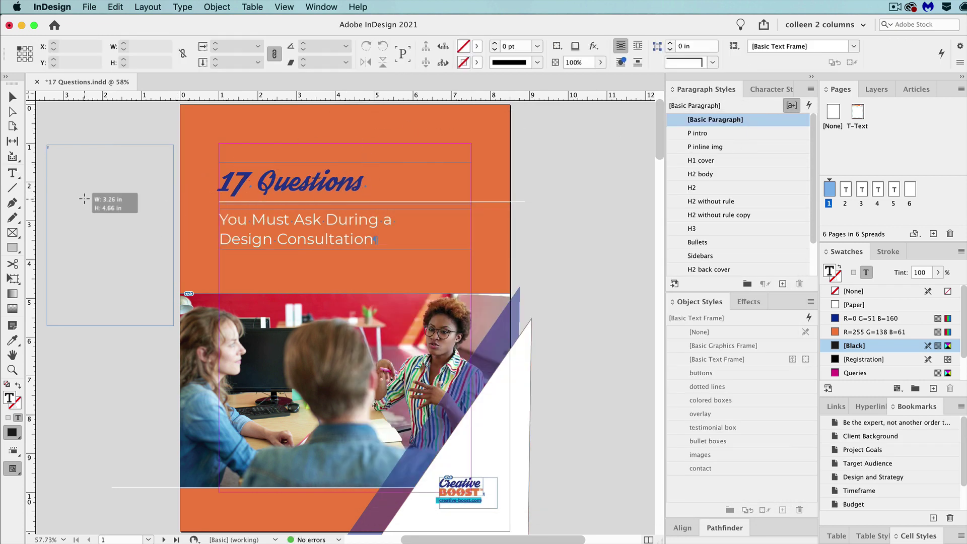
pyautogui.click(84, 201)
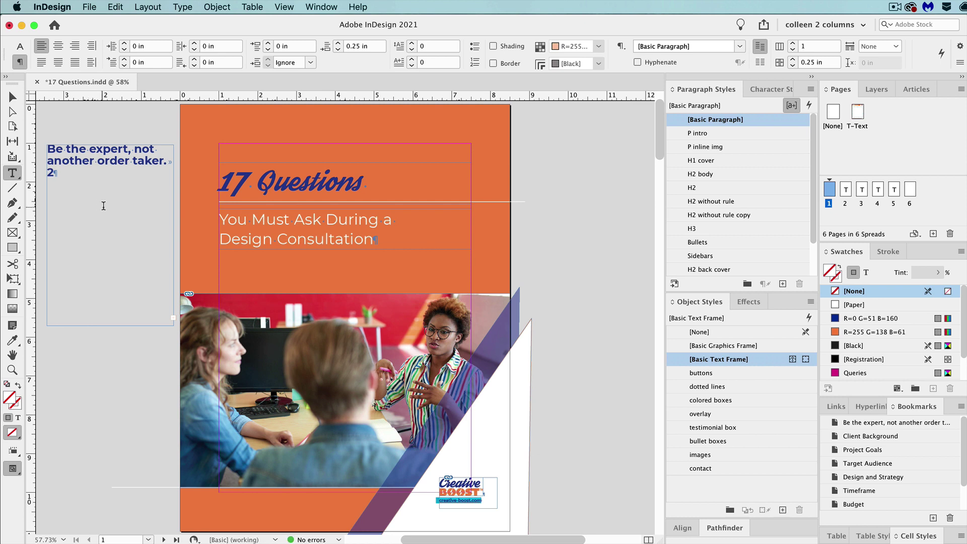
pyautogui.click(110, 207)
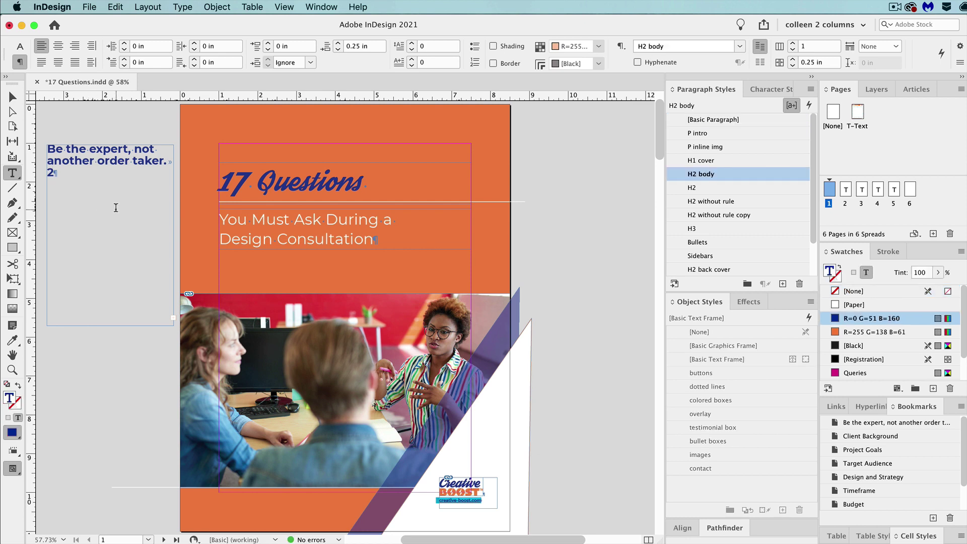
# Export 17 Questions as Adobe PDF (Interactive), keeping the default file name
pyautogui.click(90, 7)
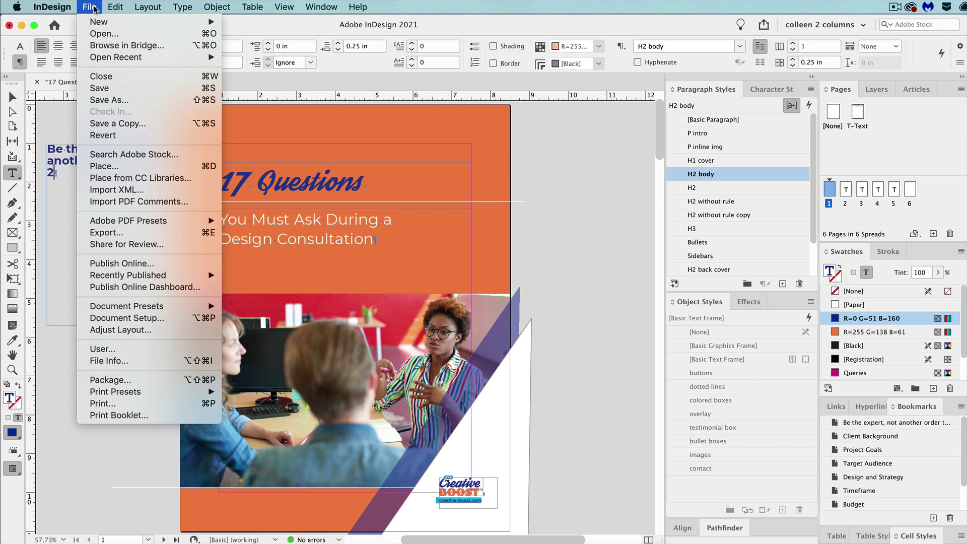
pyautogui.click(112, 233)
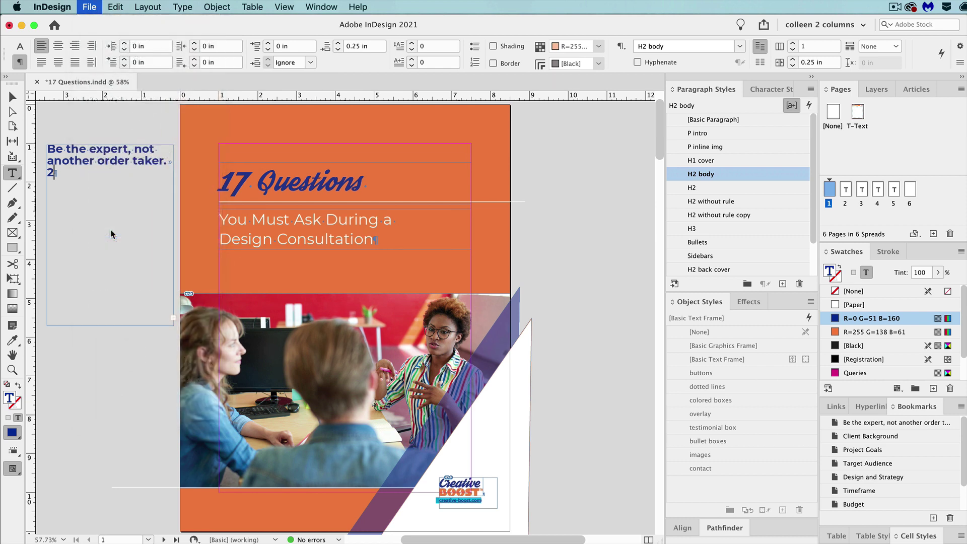
pyautogui.click(618, 228)
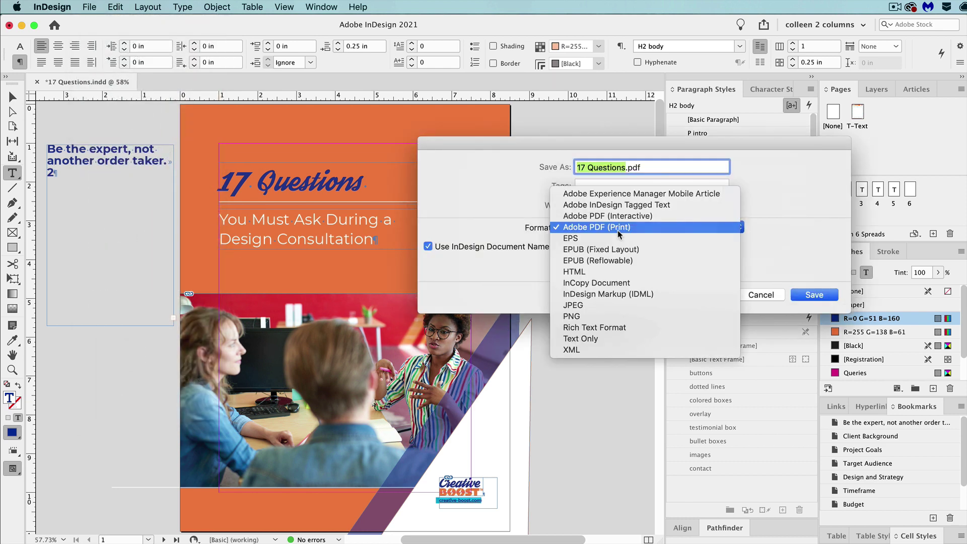
pyautogui.click(620, 215)
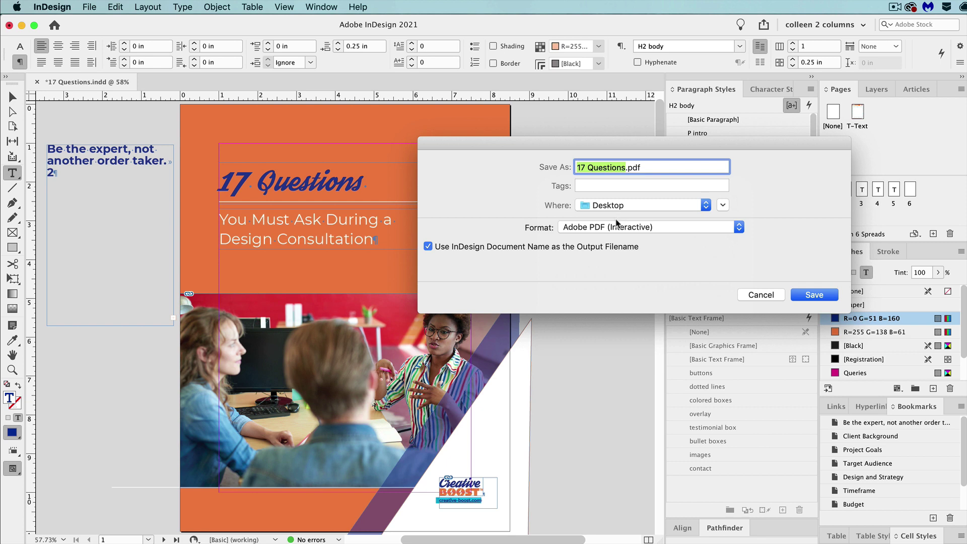
pyautogui.press('Return')
pyautogui.click(631, 457)
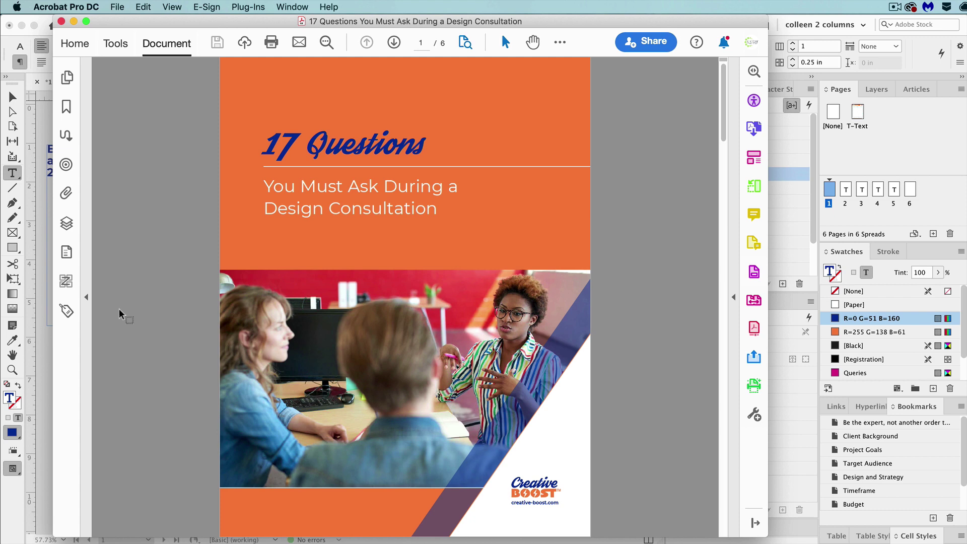
# Show the Bookmarks panel and test the Client Background, Project Goals, introduction and More Resources bookmarks
pyautogui.click(67, 108)
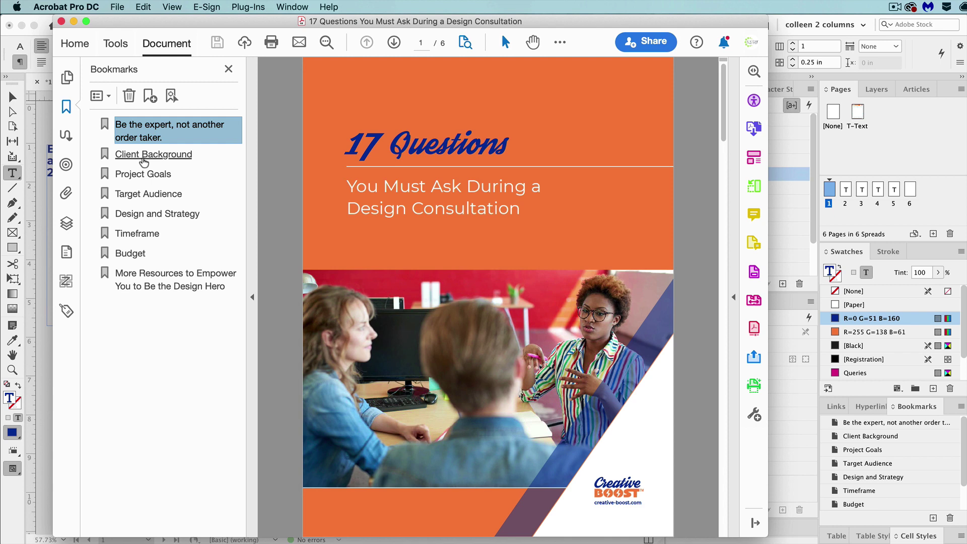
pyautogui.click(146, 157)
pyautogui.click(151, 174)
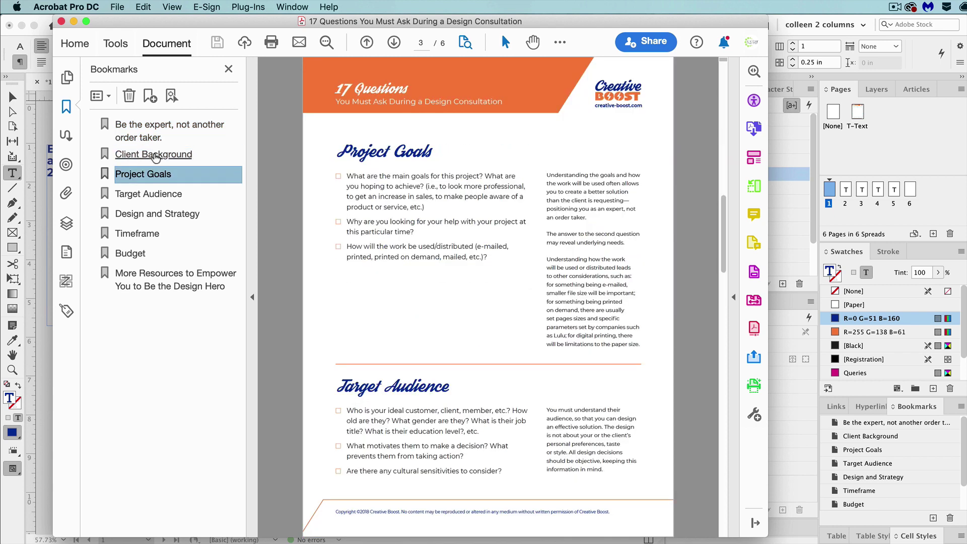
pyautogui.click(155, 156)
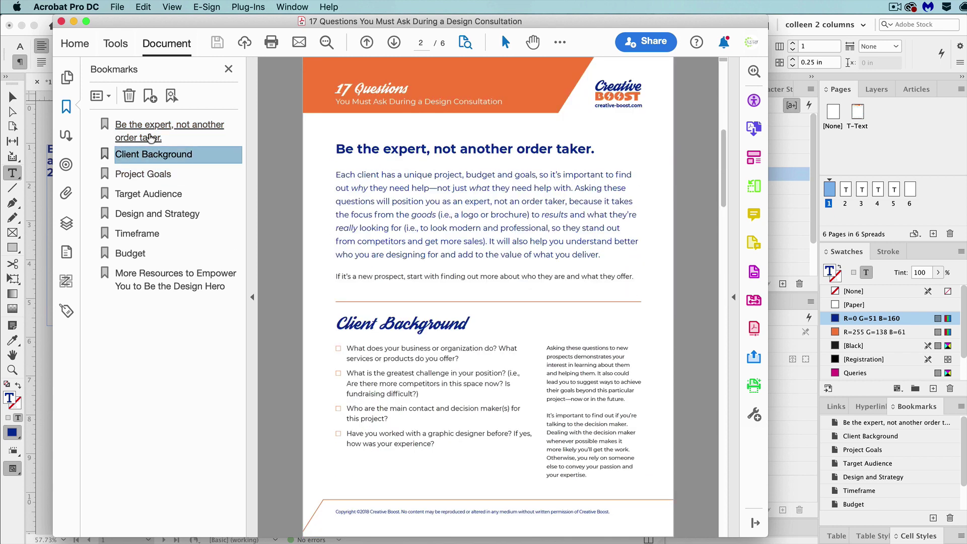
pyautogui.click(150, 138)
pyautogui.click(158, 272)
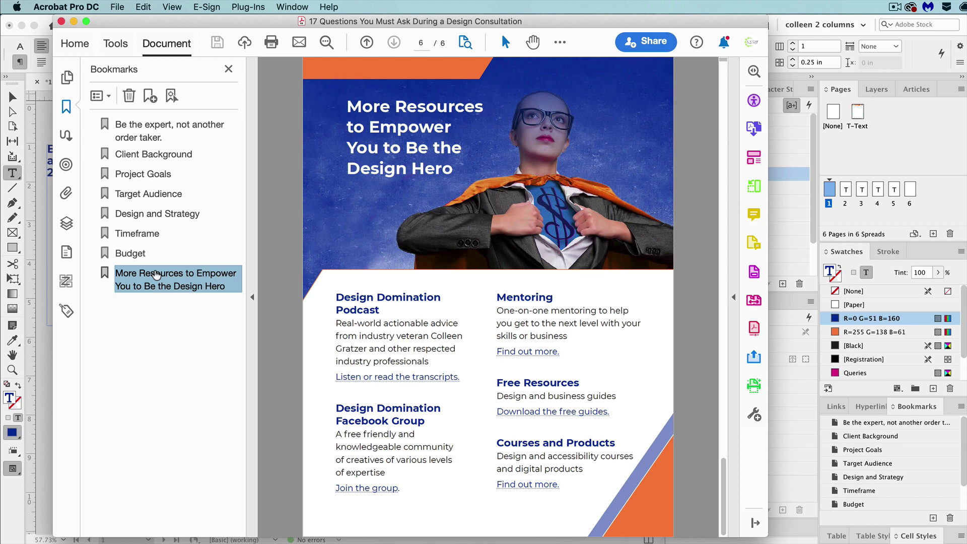
# Set the PDF's initial view to Bookmarks Panel and Page, then save the file
pyautogui.click(118, 7)
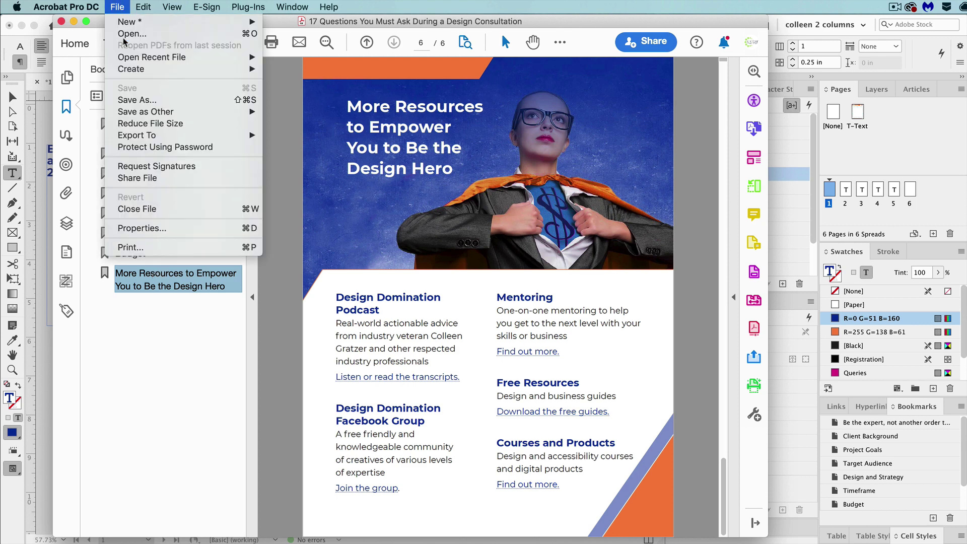
pyautogui.click(157, 225)
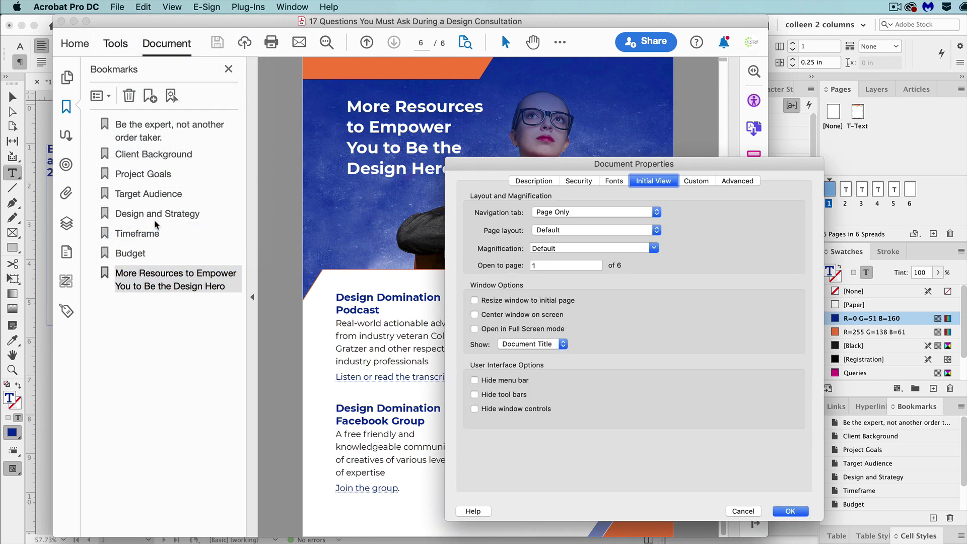
pyautogui.moveTo(534, 164); pyautogui.dragTo(398, 79)
pyautogui.click(431, 127)
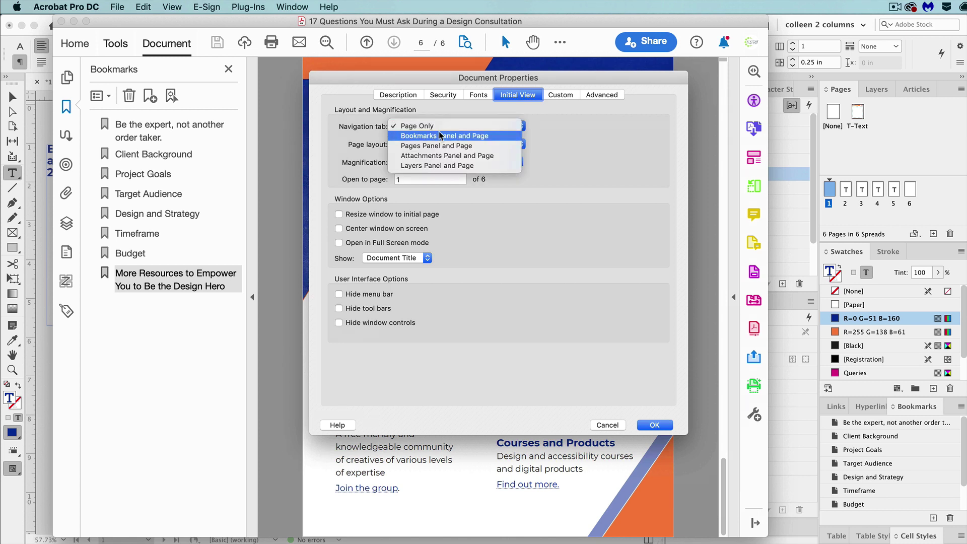
pyautogui.click(440, 136)
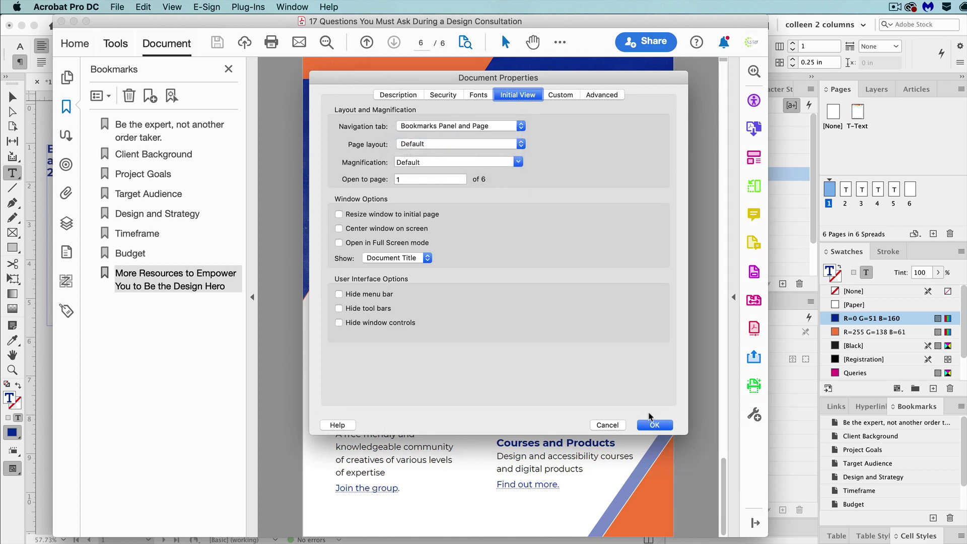
pyautogui.click(652, 425)
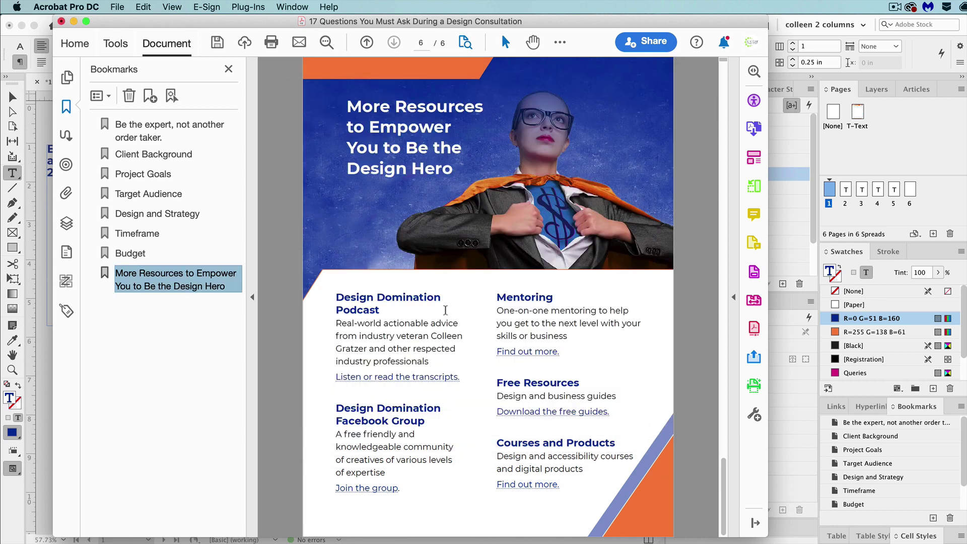
pyautogui.click(120, 7)
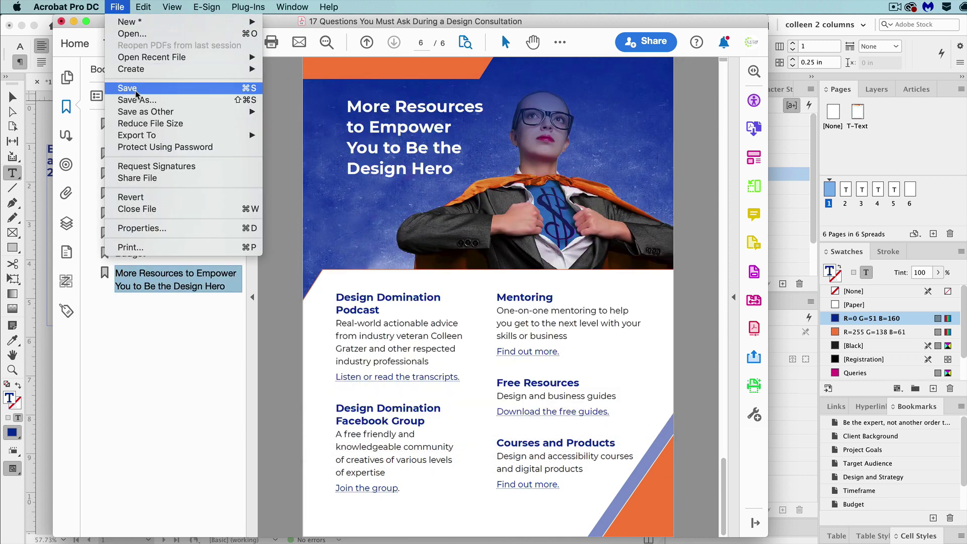
pyautogui.click(136, 93)
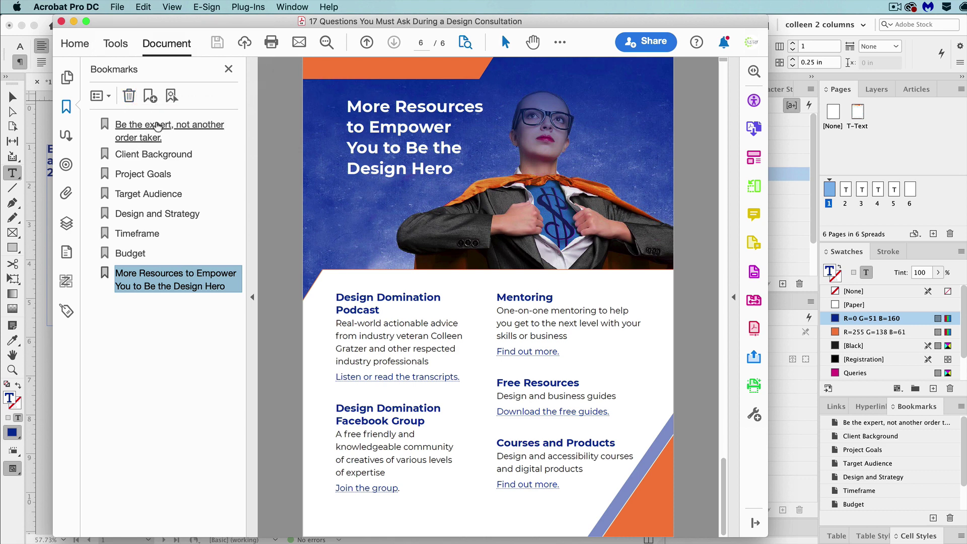
# Select all eight bookmarks and delete them, leaving the list empty
pyautogui.press('super+a')
pyautogui.click(129, 96)
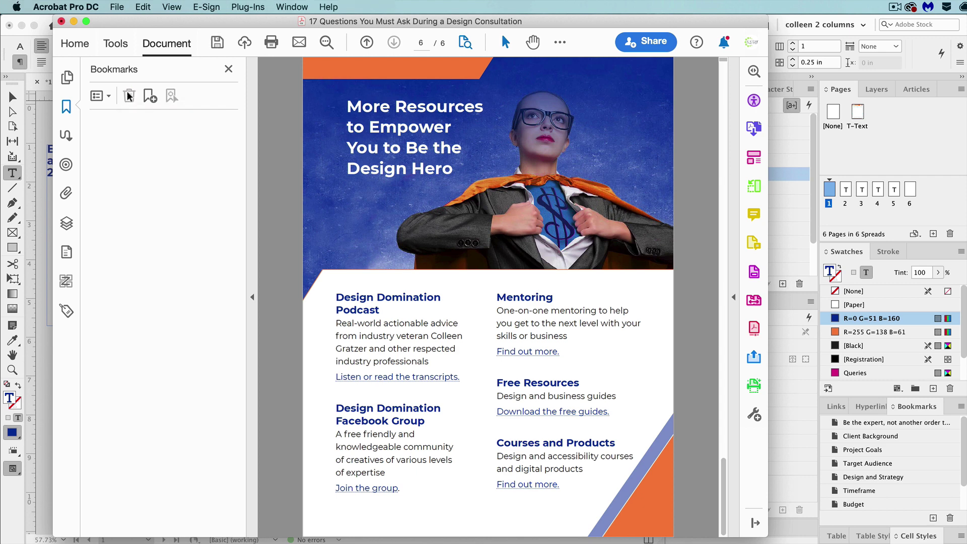
pyautogui.click(108, 86)
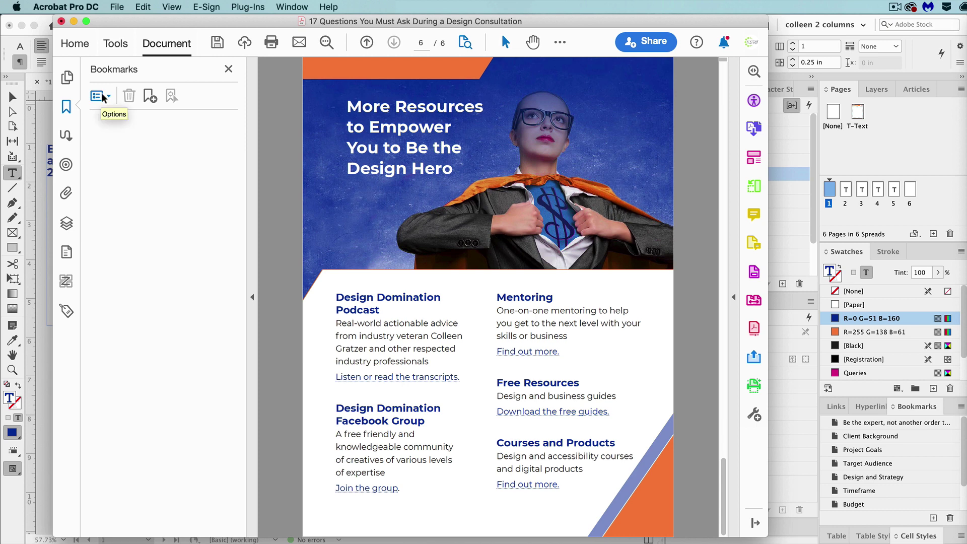
# In New Bookmarks from Structure, select H2, H2_back_cover, H2_body, H2_without_rule and H2_without_rule_copy
pyautogui.click(103, 96)
pyautogui.click(103, 126)
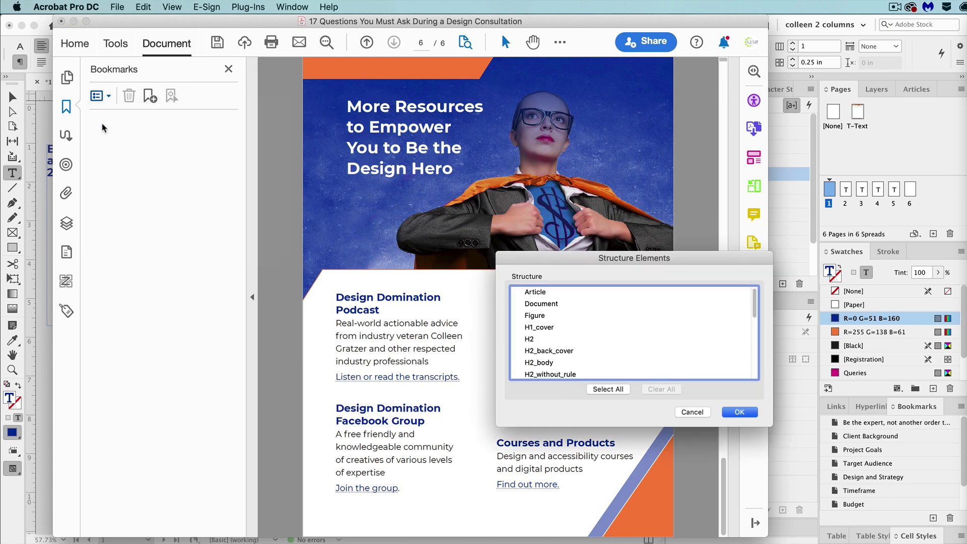
pyautogui.moveTo(612, 258); pyautogui.dragTo(523, 168)
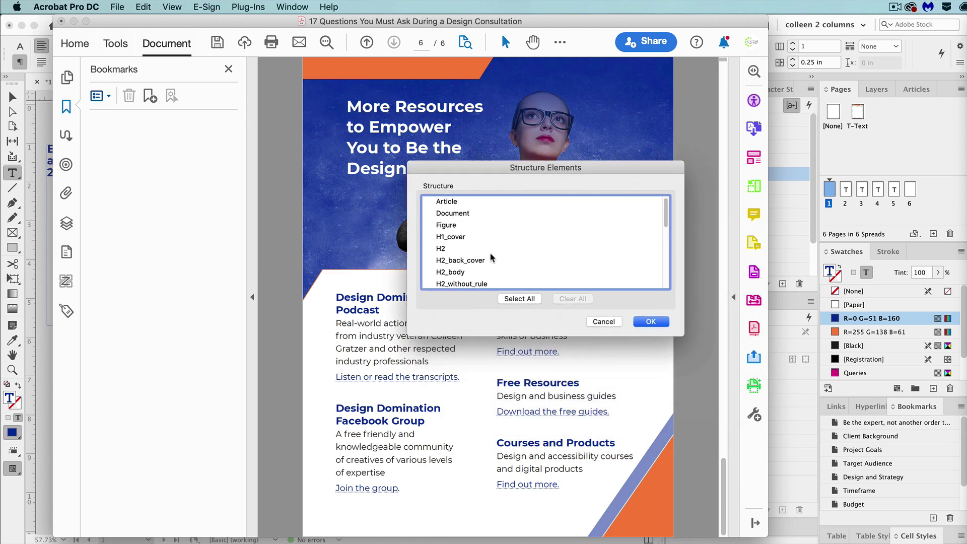
pyautogui.click(475, 252)
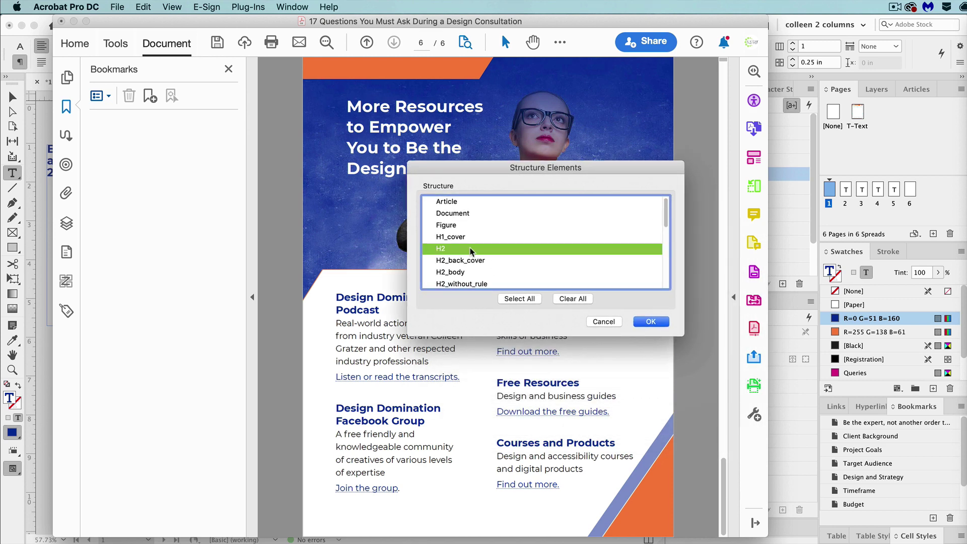
pyautogui.keyDown('shift'); pyautogui.click(474, 261); pyautogui.keyUp('shift')
pyautogui.keyDown('shift'); pyautogui.click(483, 284); pyautogui.keyUp('shift')
pyautogui.scroll(-3, 486, 275)
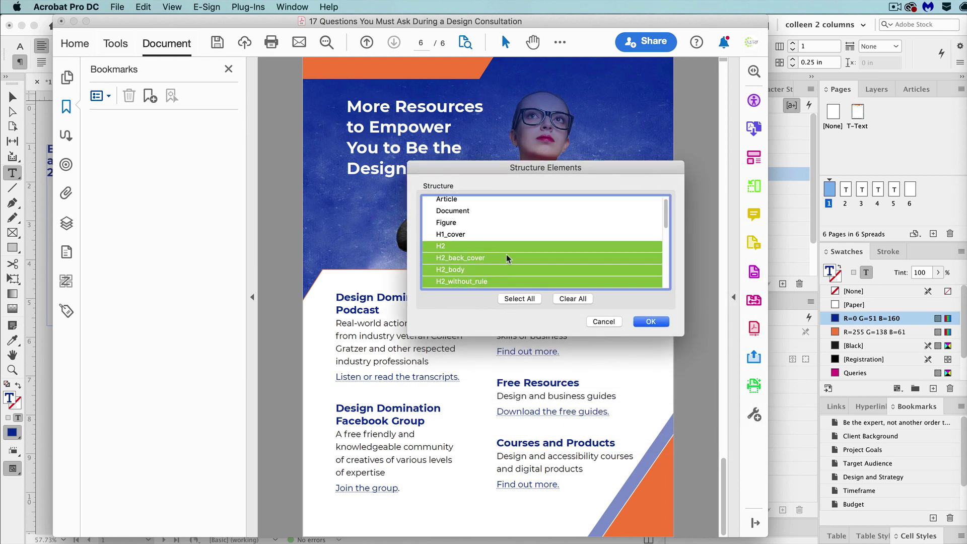
pyautogui.keyDown('shift'); pyautogui.click(491, 237); pyautogui.keyUp('shift')
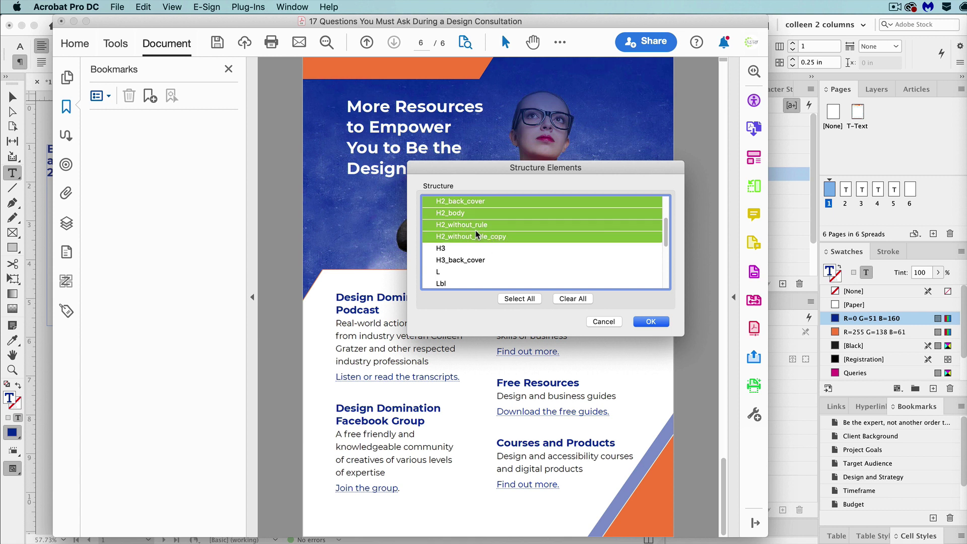
pyautogui.keyDown('super'); pyautogui.click(516, 225); pyautogui.keyUp('super')
pyautogui.keyDown('shift'); pyautogui.click(535, 237); pyautogui.keyUp('shift')
# Generate the H2 bookmarks under Untitled and drag the first children out to top level
pyautogui.click(650, 322)
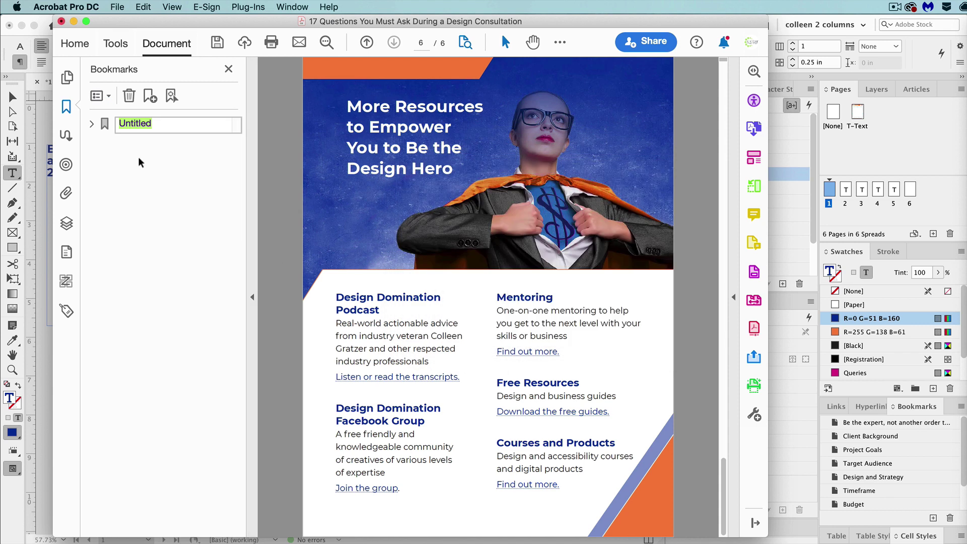
pyautogui.click(91, 124)
pyautogui.click(154, 151)
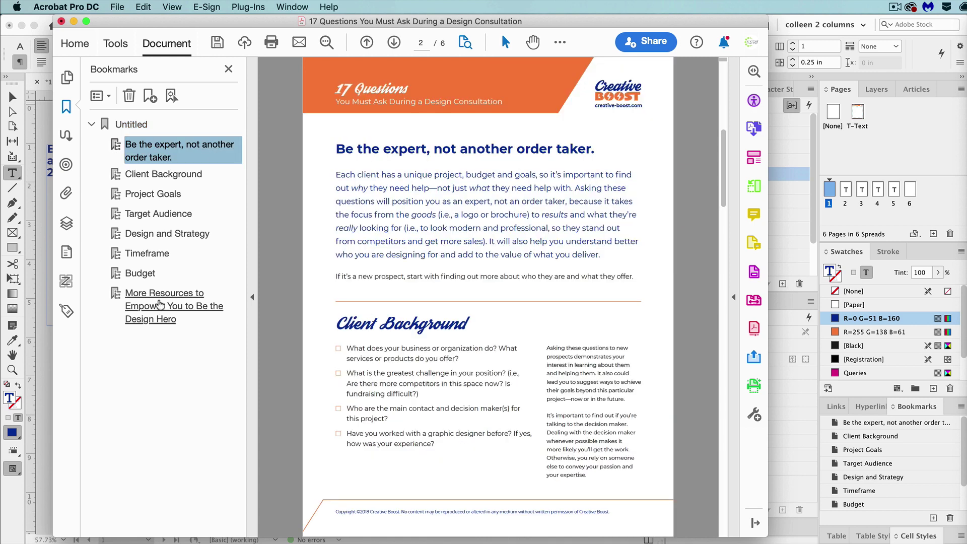
pyautogui.keyDown('shift'); pyautogui.click(172, 325); pyautogui.keyUp('shift')
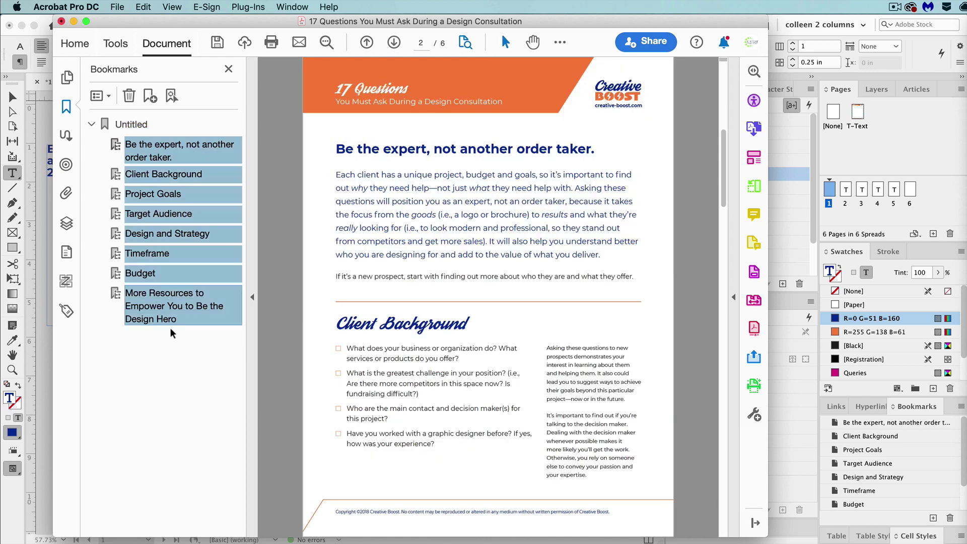
pyautogui.moveTo(171, 330); pyautogui.dragTo(122, 118)
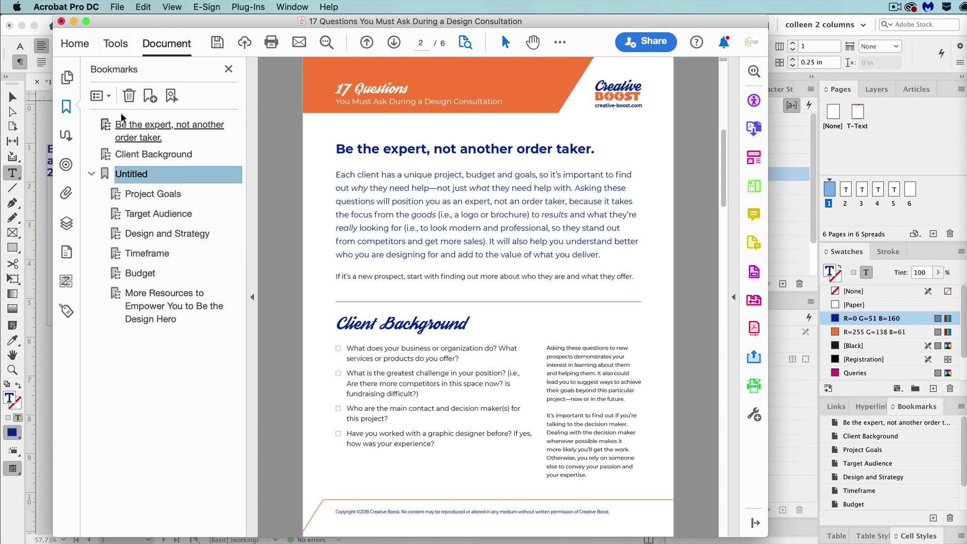
# Move Project Goals through More Resources out of Untitled, then delete the empty Untitled bookmark
pyautogui.click(136, 194)
pyautogui.keyDown('shift'); pyautogui.click(151, 233); pyautogui.keyUp('shift')
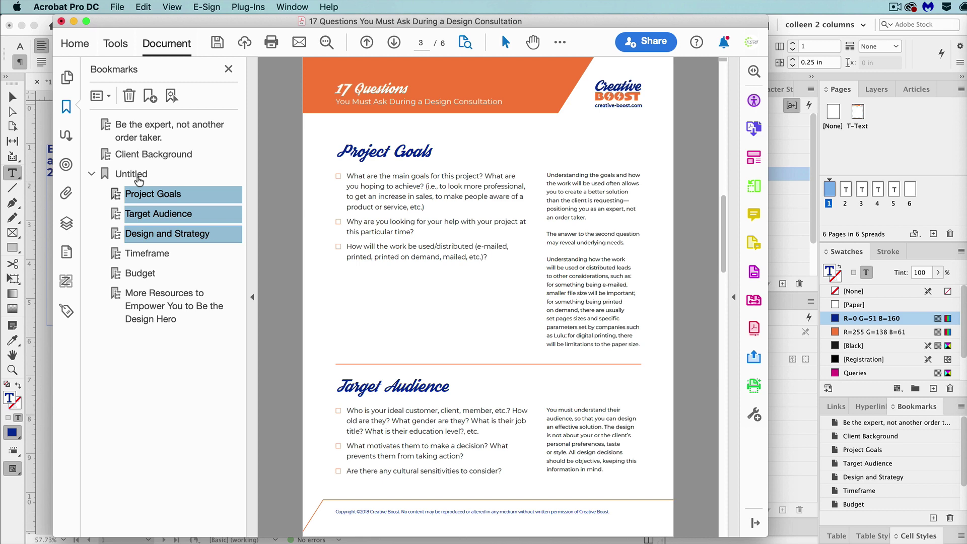
pyautogui.moveTo(139, 180); pyautogui.dragTo(136, 173)
pyautogui.click(140, 273)
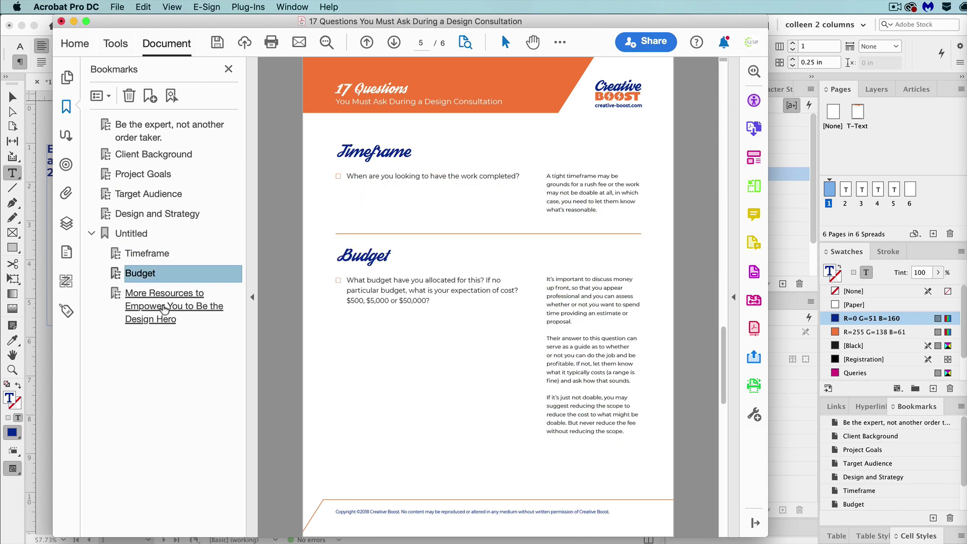
pyautogui.click(164, 309)
pyautogui.keyDown('shift'); pyautogui.click(135, 255); pyautogui.keyUp('shift')
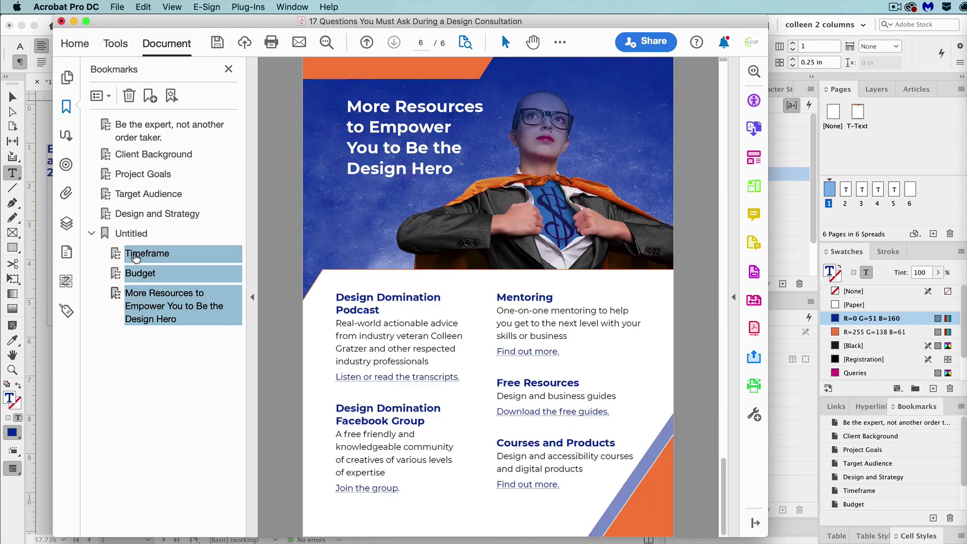
pyautogui.moveTo(135, 257); pyautogui.dragTo(123, 228)
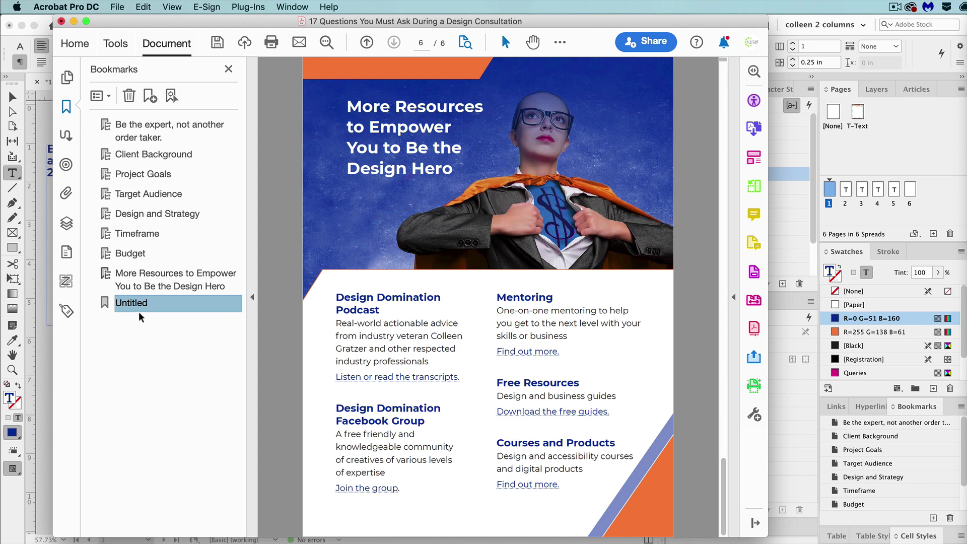
pyautogui.click(129, 96)
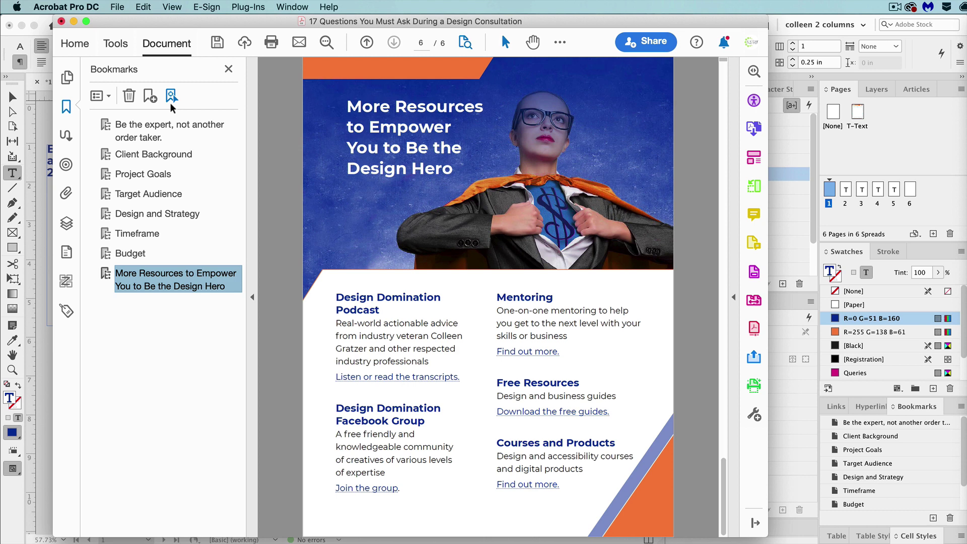
# Add a 'Cover' bookmark for page 1 and move it to the top of the list
pyautogui.click(193, 129)
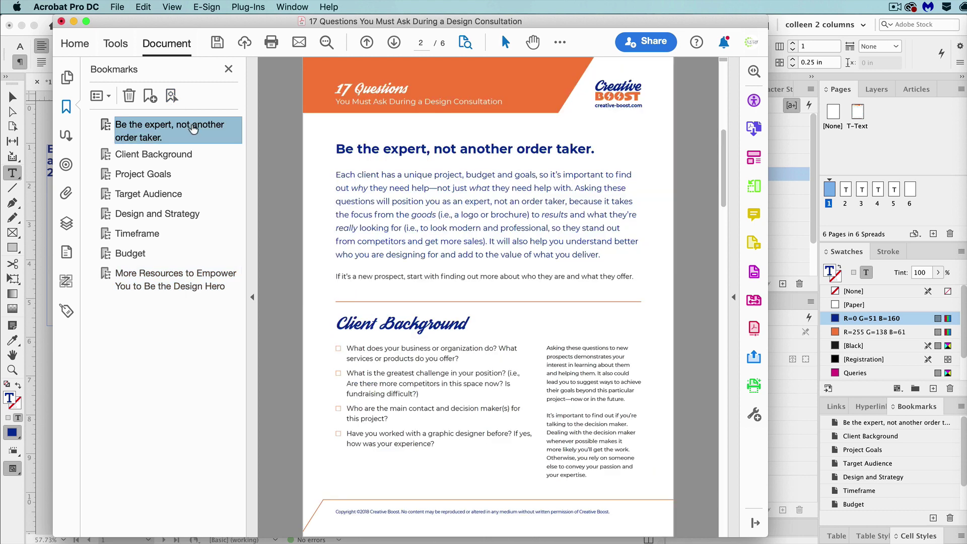
pyautogui.press('Down')
pyautogui.click(150, 95)
pyautogui.write('C')
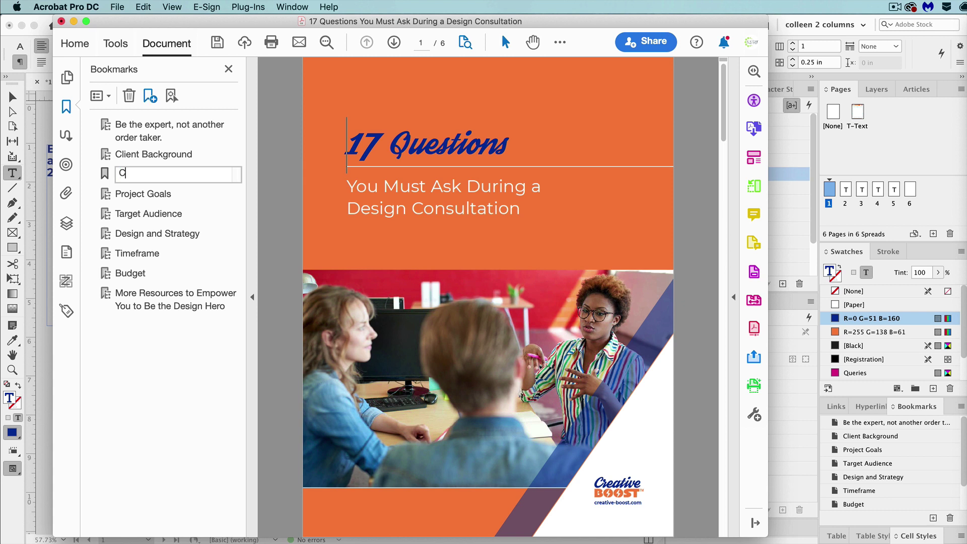
pyautogui.write('over')
pyautogui.click(106, 175)
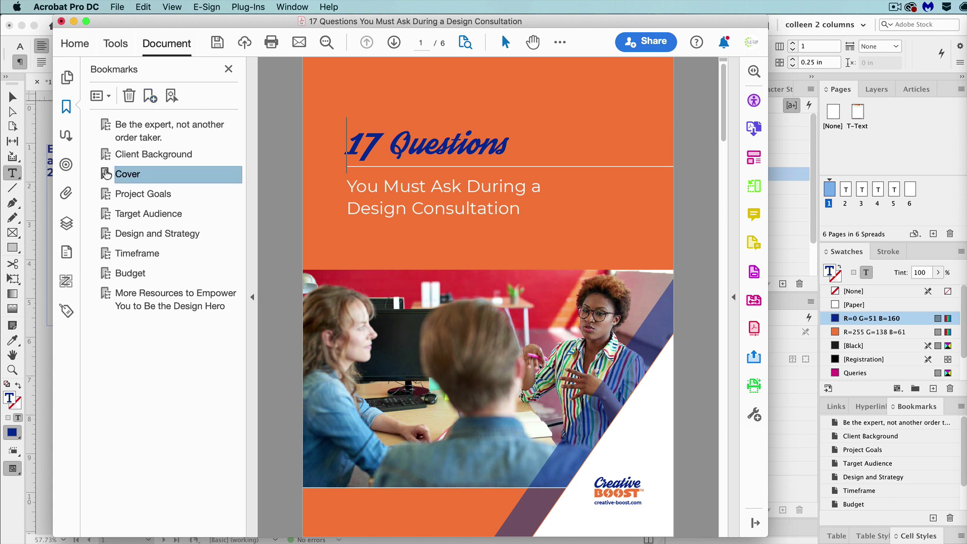
pyautogui.moveTo(106, 175); pyautogui.dragTo(104, 119)
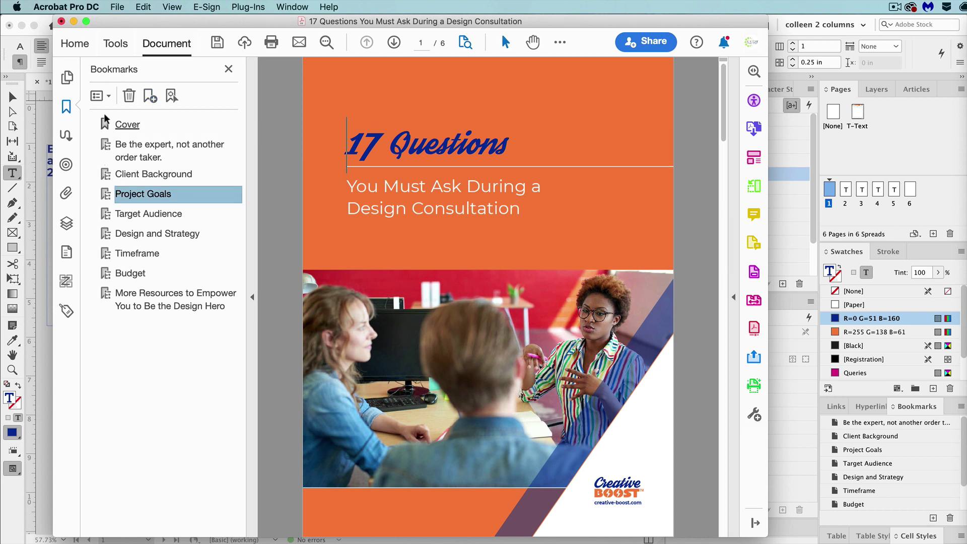
pyautogui.click(129, 146)
pyautogui.click(126, 129)
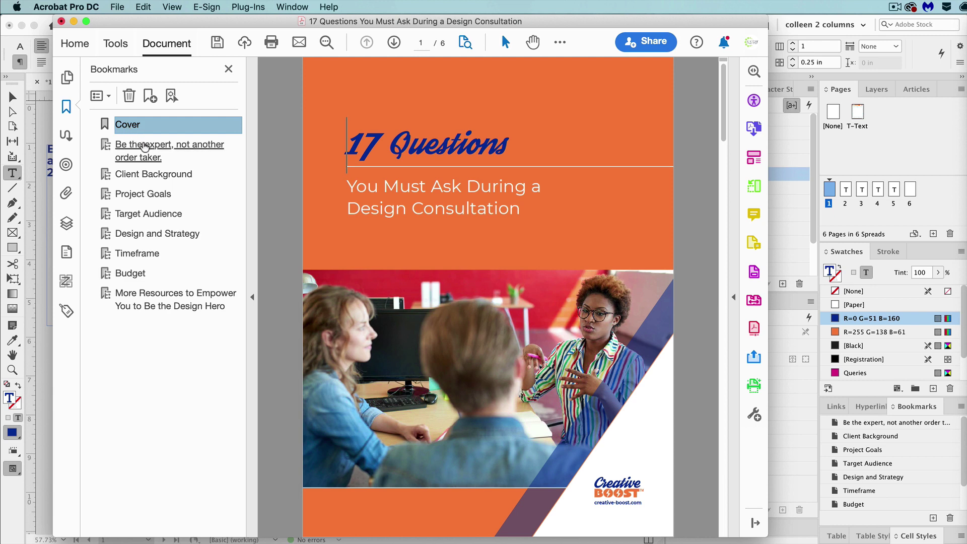
# Delete the eight heading bookmarks and the Cover bookmark
pyautogui.click(141, 146)
pyautogui.keyDown('shift'); pyautogui.click(151, 300); pyautogui.keyUp('shift')
pyautogui.click(134, 96)
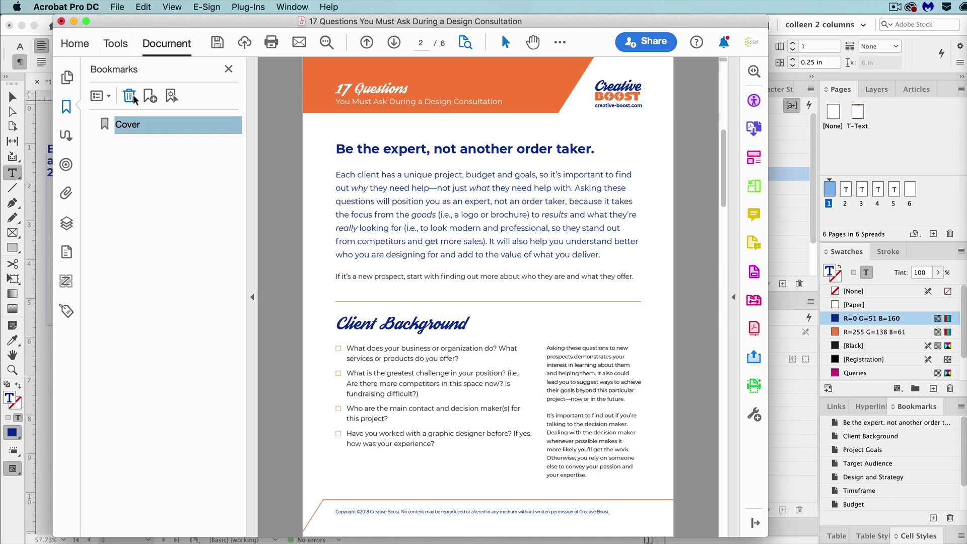
pyautogui.click(129, 96)
# Create a '17 Questions' bookmark from the selected cover title text
pyautogui.scroll(3, 328, 151)
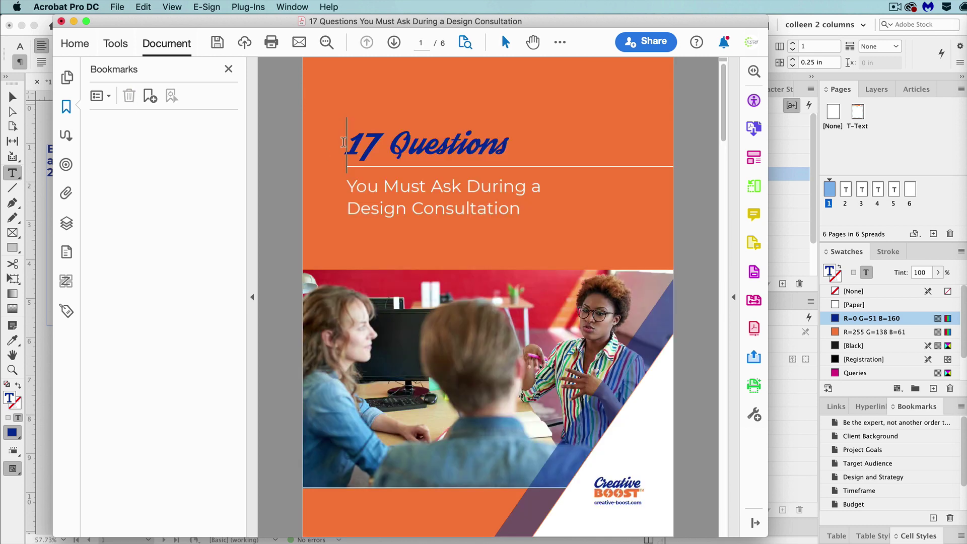
pyautogui.moveTo(344, 142); pyautogui.dragTo(508, 151)
pyautogui.click(150, 95)
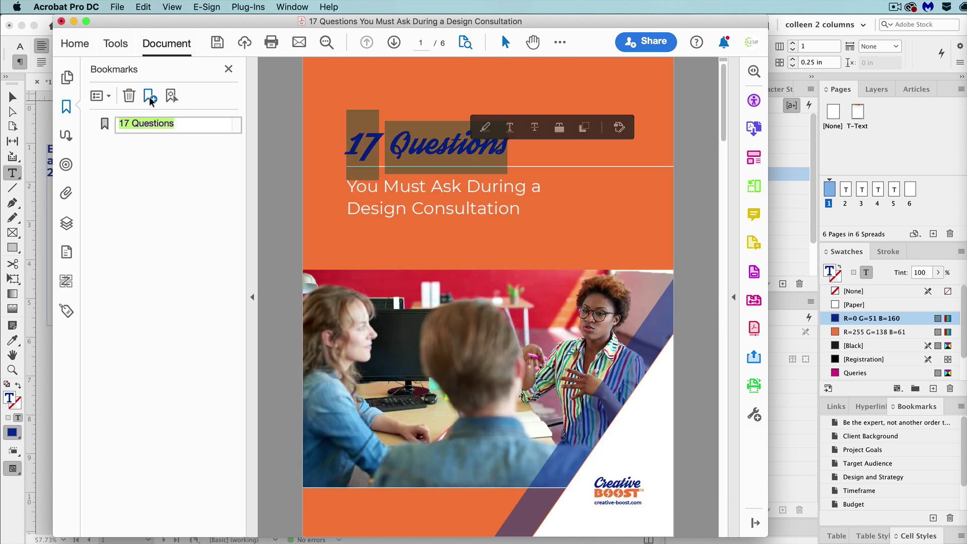
pyautogui.press('Return')
# Add bookmarks from the Client Background and Project Goals heading text
pyautogui.scroll(-3, 338, 191)
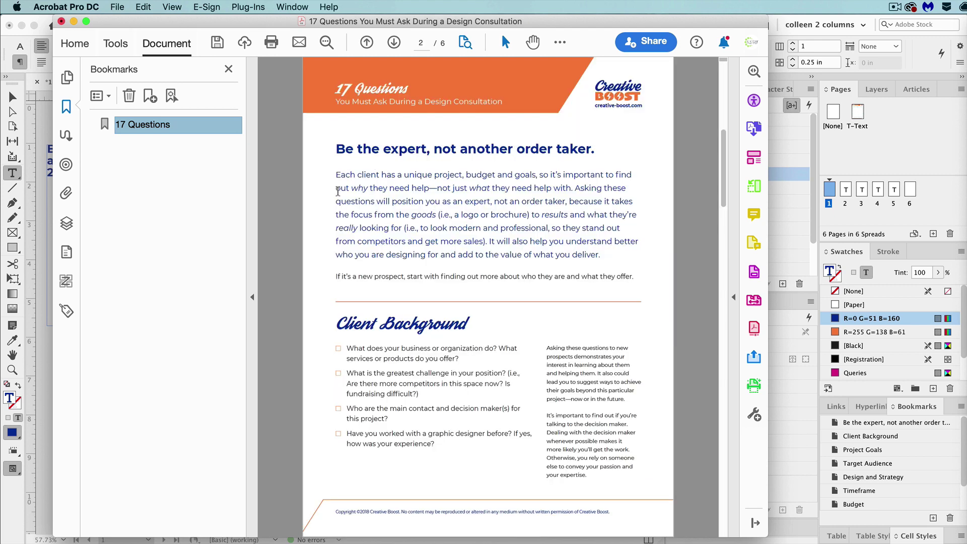
pyautogui.moveTo(333, 317); pyautogui.dragTo(469, 319)
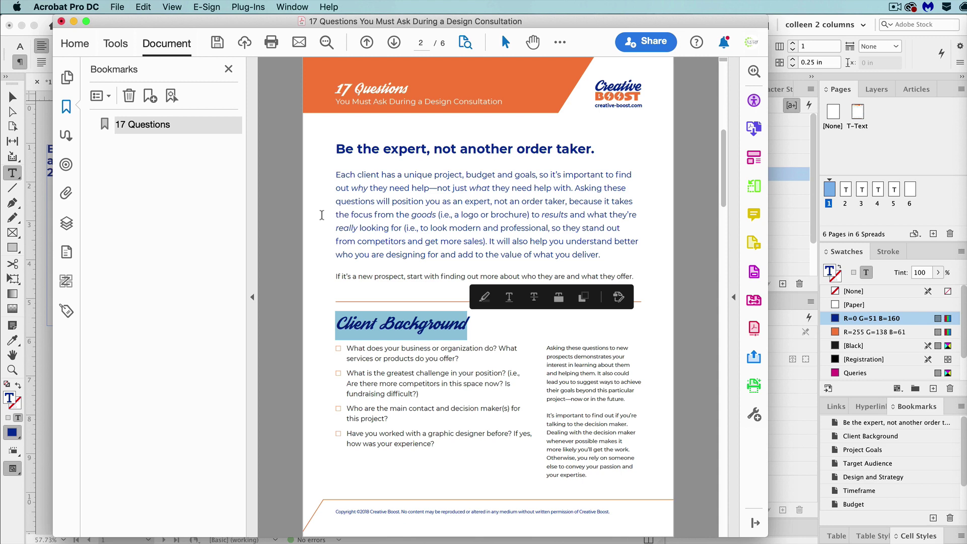
pyautogui.click(150, 96)
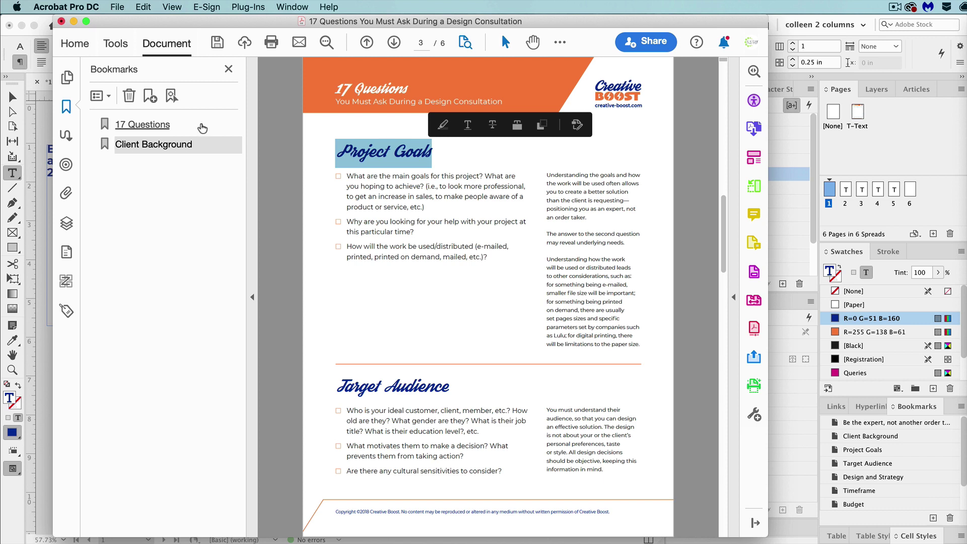
pyautogui.click(151, 95)
pyautogui.scroll(5, 363, 184)
pyautogui.press('Return')
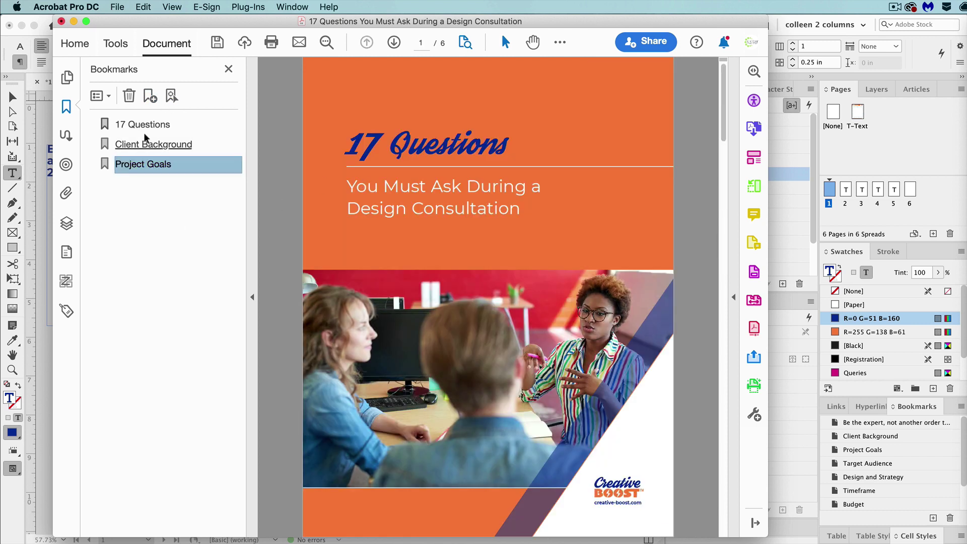
pyautogui.click(142, 124)
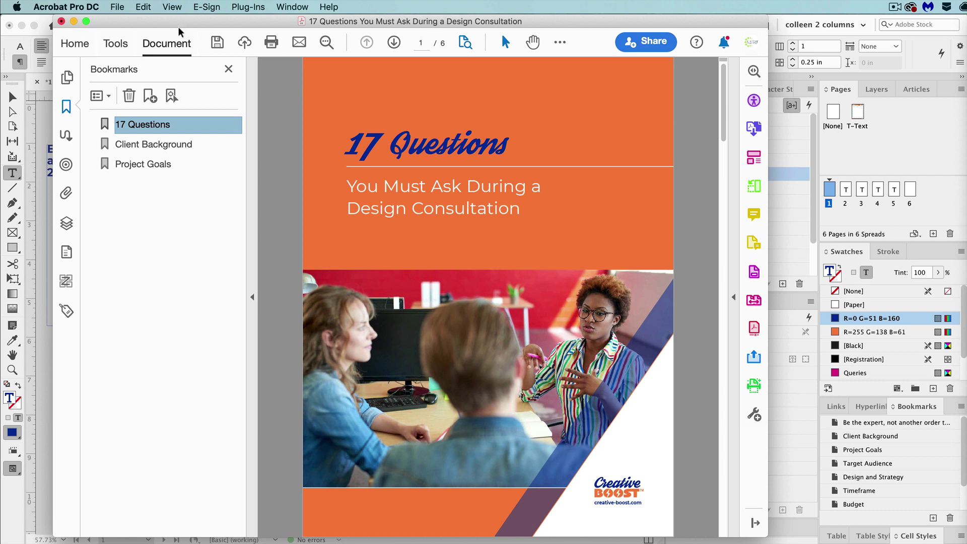
# Quit Acrobat without saving and open text demo-facing.indd in InDesign
pyautogui.press('super+q')
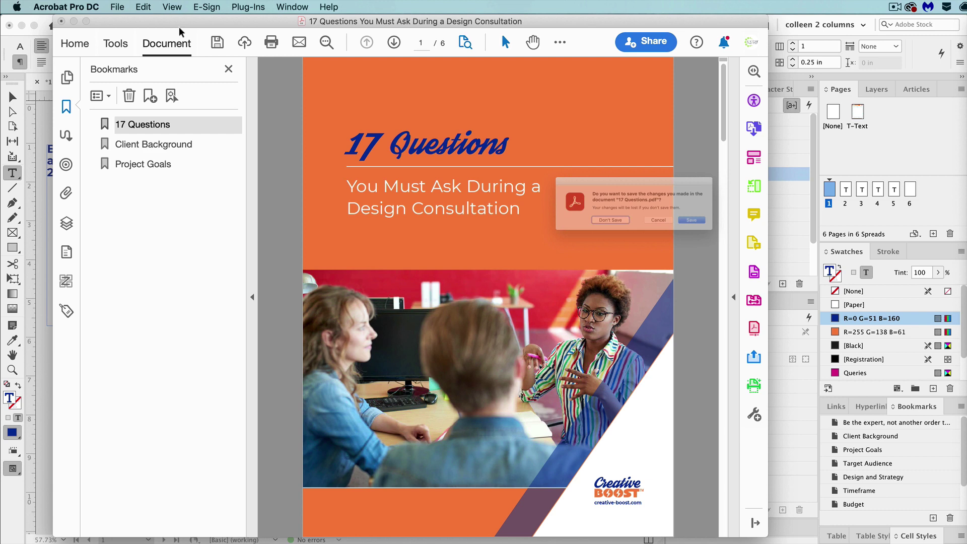
pyautogui.click(568, 229)
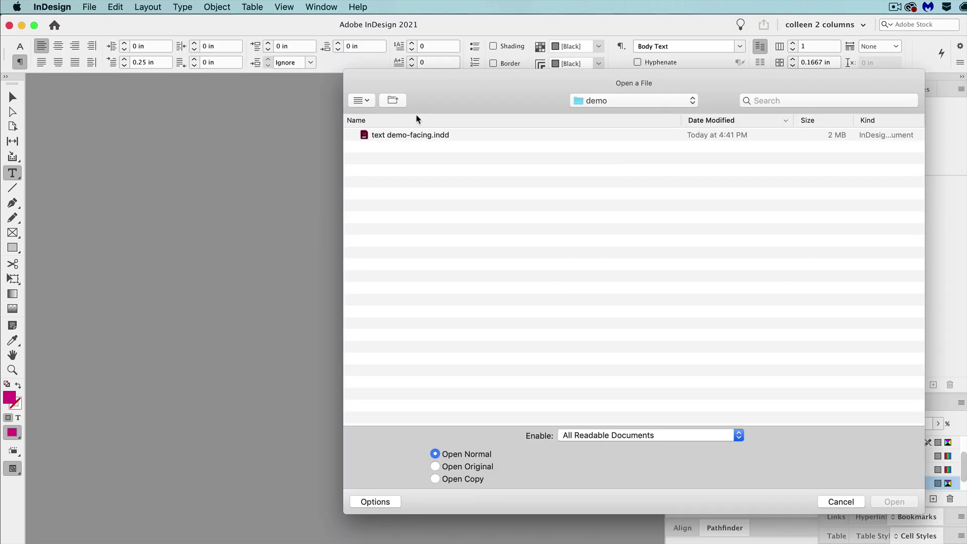
pyautogui.doubleClick(449, 134)
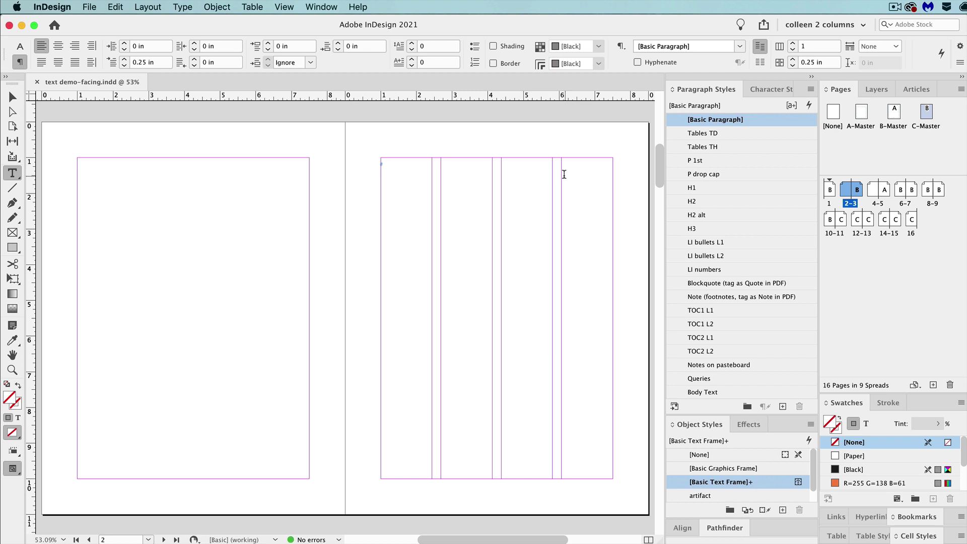
# Confirm the [Default] table of contents style (H2) has Create PDF Bookmarks checked
pyautogui.click(148, 7)
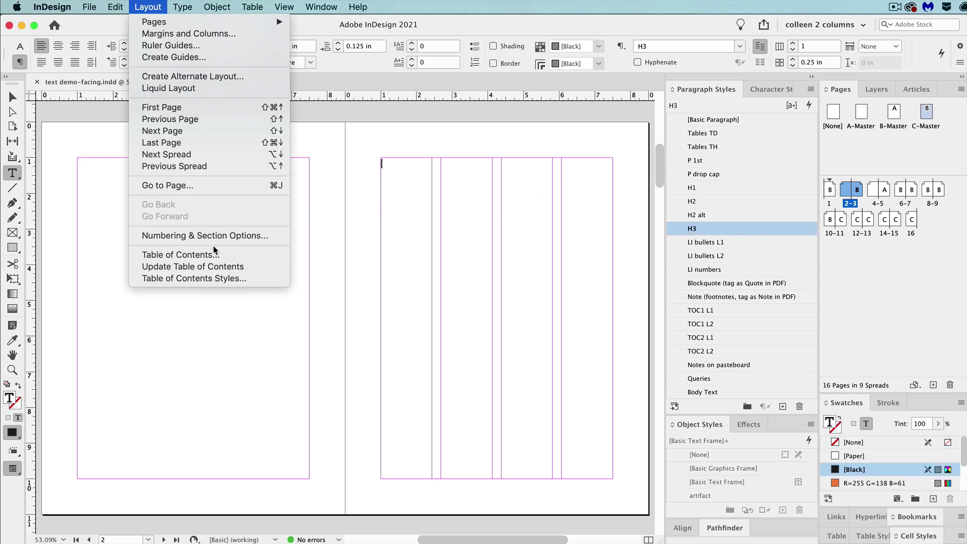
pyautogui.click(232, 277)
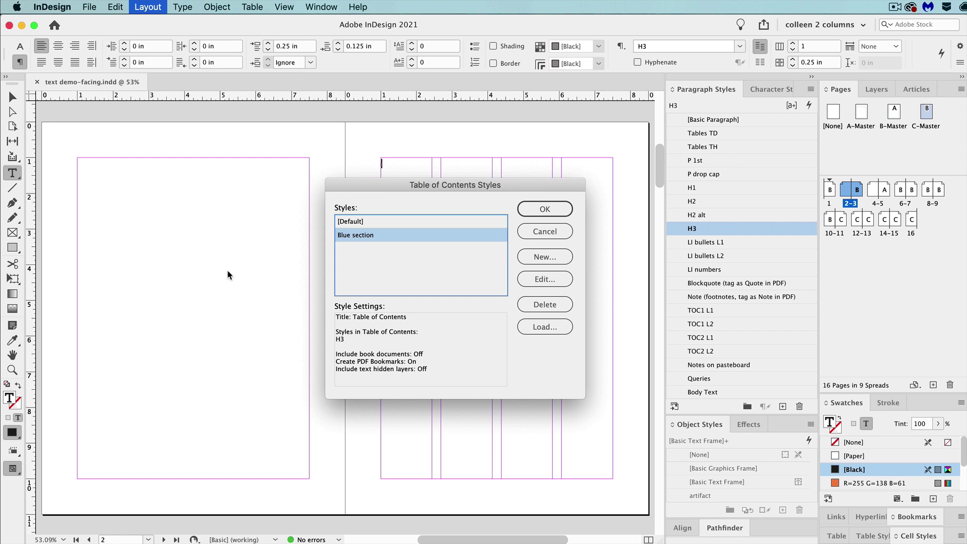
pyautogui.click(439, 222)
pyautogui.click(545, 279)
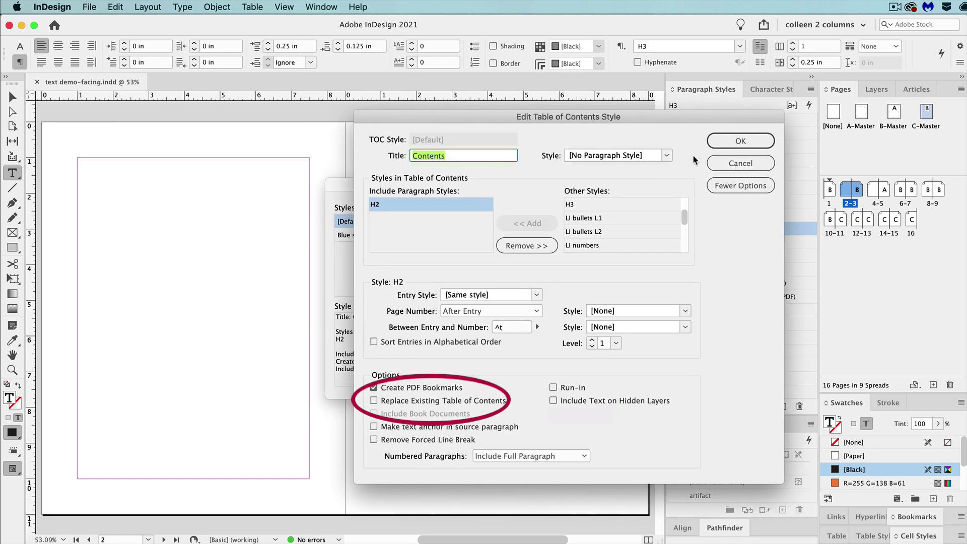
pyautogui.click(716, 142)
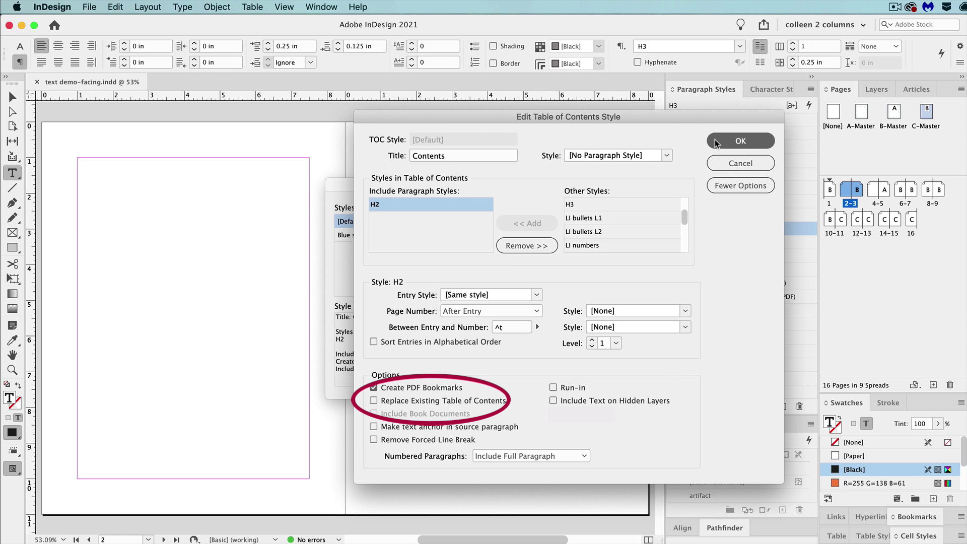
# Confirm the Blue section style (H3) also creates PDF bookmarks, then close the styles list
pyautogui.click(383, 235)
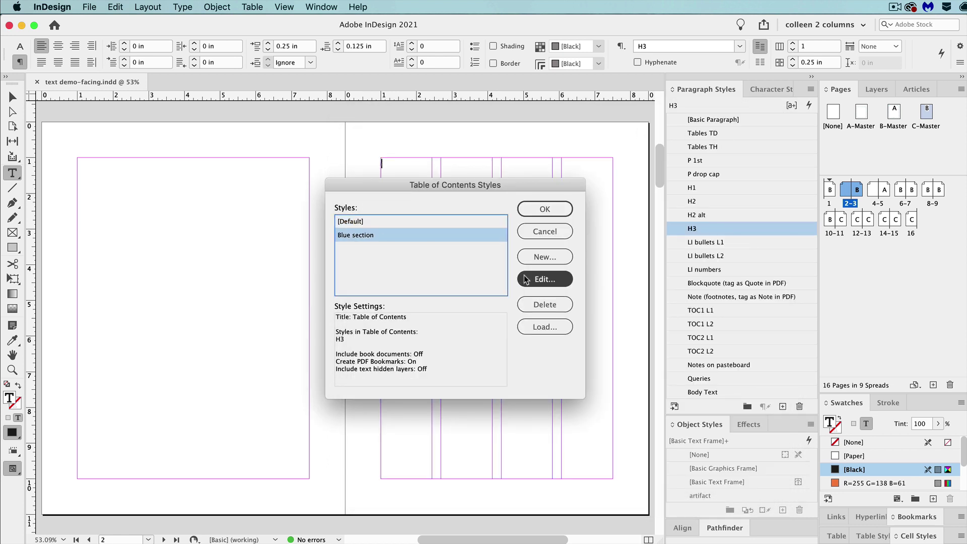
pyautogui.click(535, 280)
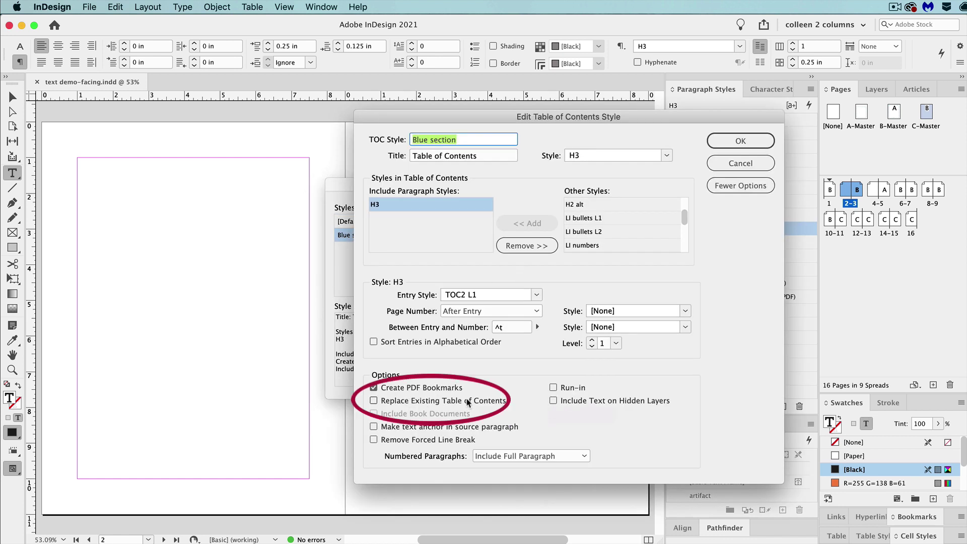
pyautogui.click(740, 141)
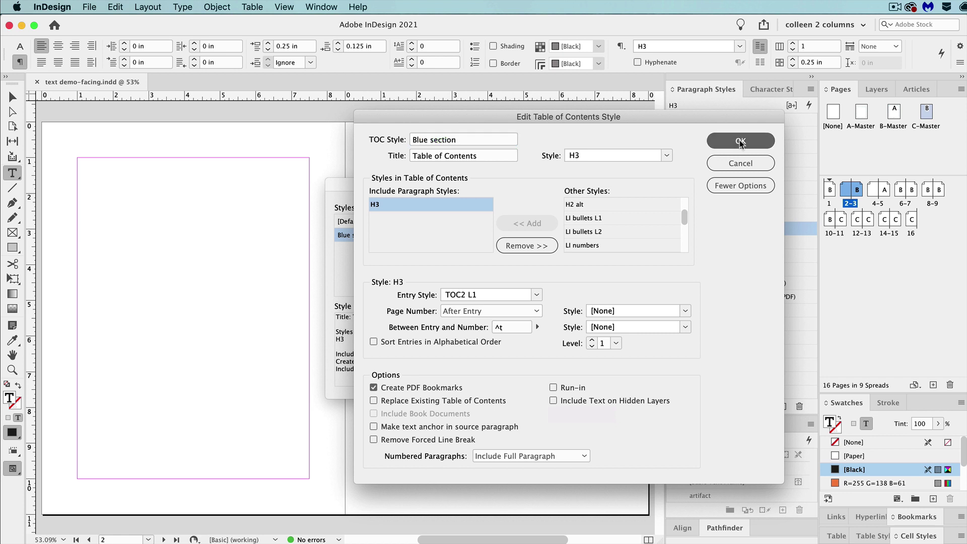
pyautogui.press('Return')
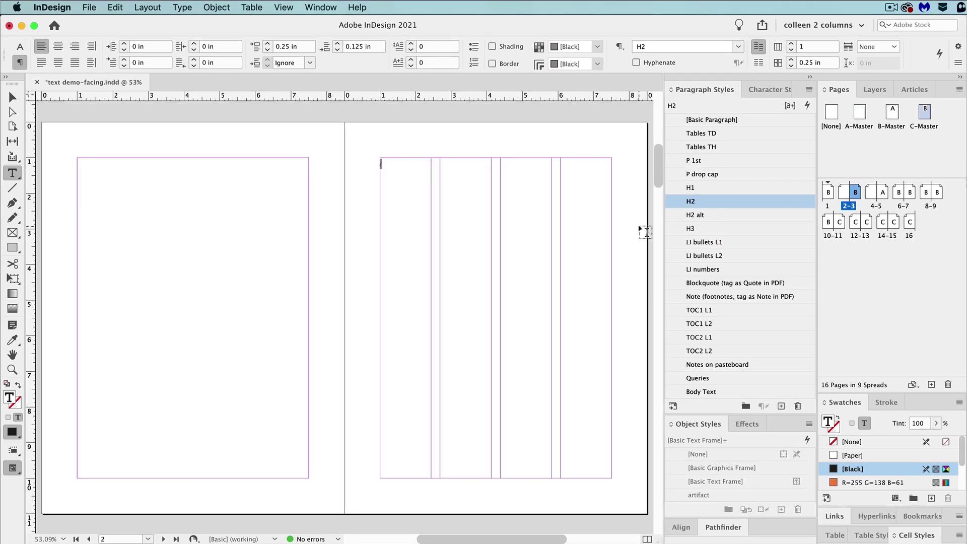
# Place a [Default] H2 Contents list with page numbers in the page 3 frame, then show spread 10–11
pyautogui.click(148, 7)
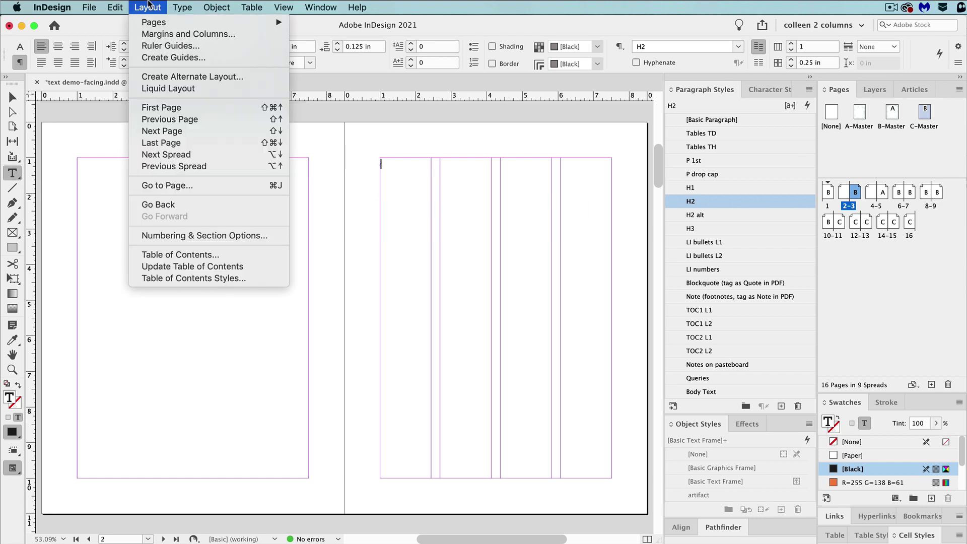
pyautogui.click(205, 255)
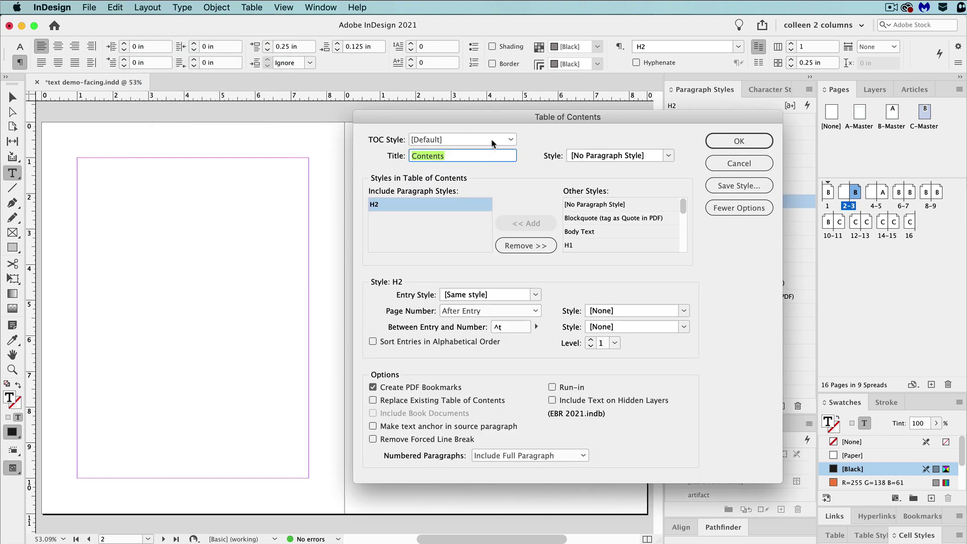
pyautogui.click(494, 141)
pyautogui.click(493, 143)
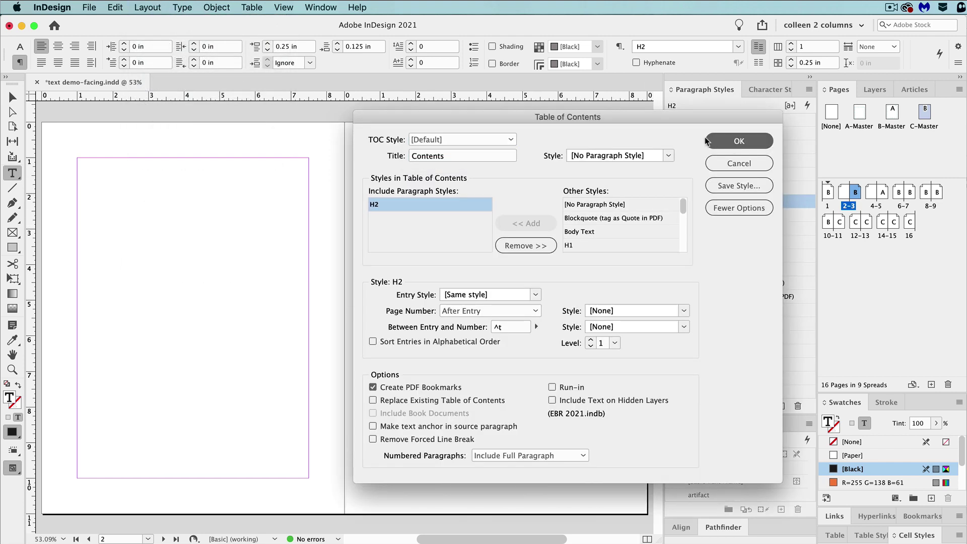
pyautogui.click(735, 141)
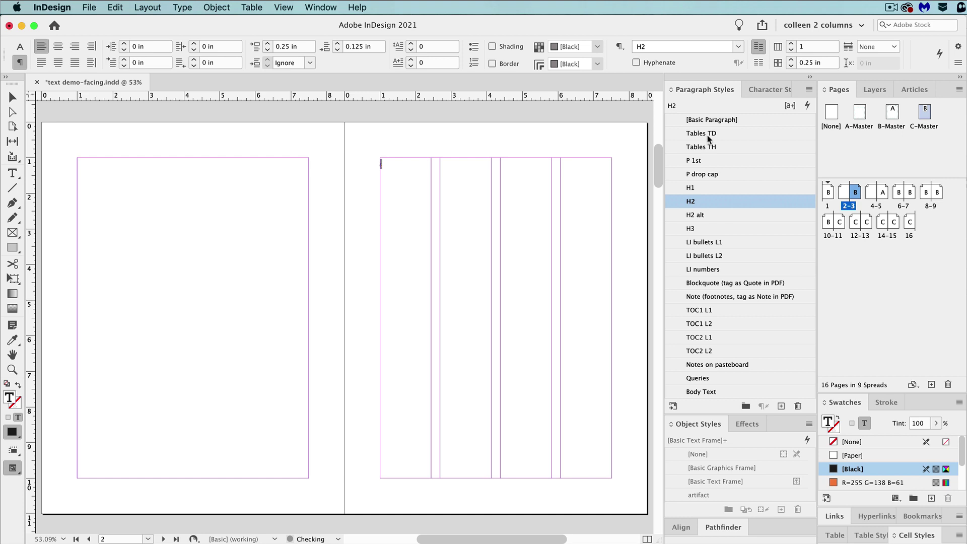
pyautogui.click(437, 206)
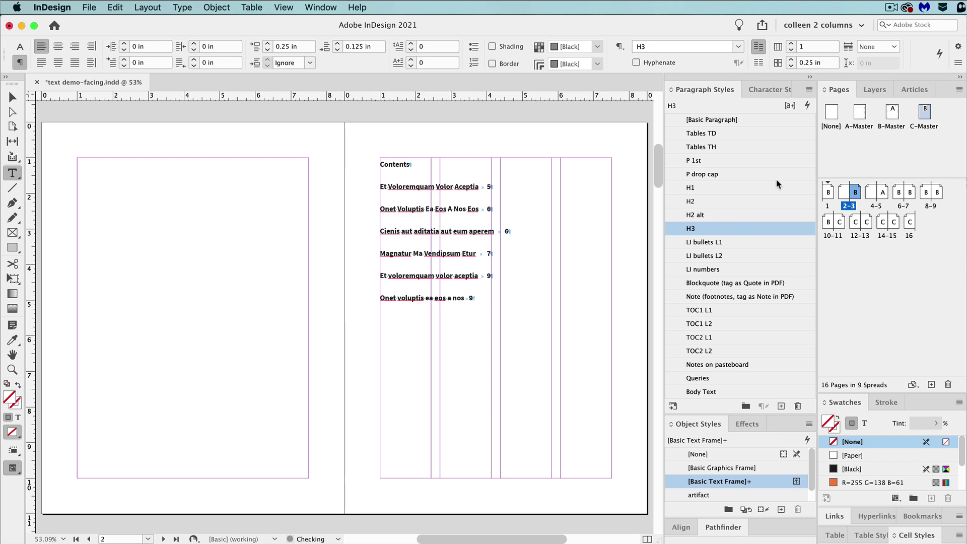
pyautogui.doubleClick(834, 220)
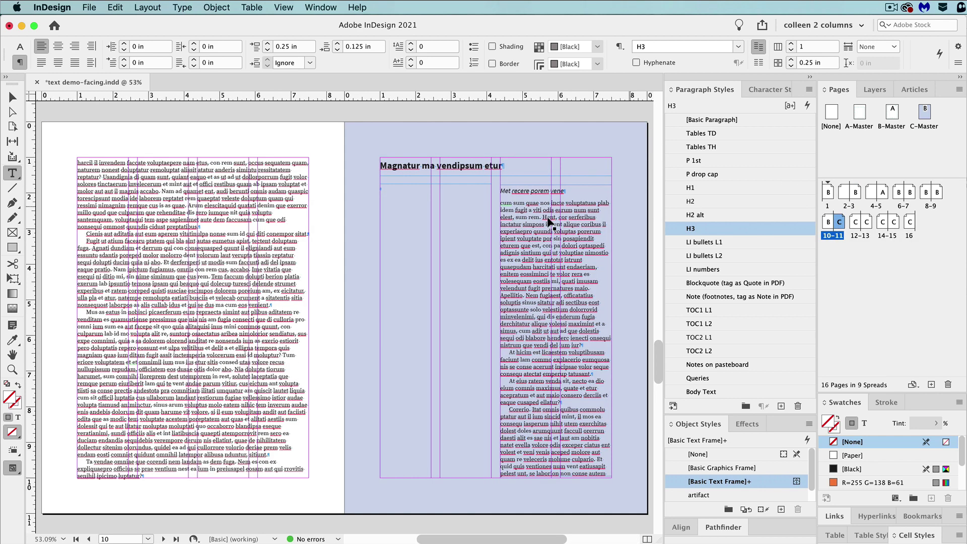
# Place a Blue section H3 'Table of Contents' with dot leaders in page 11's left column
pyautogui.click(398, 242)
pyautogui.click(157, 7)
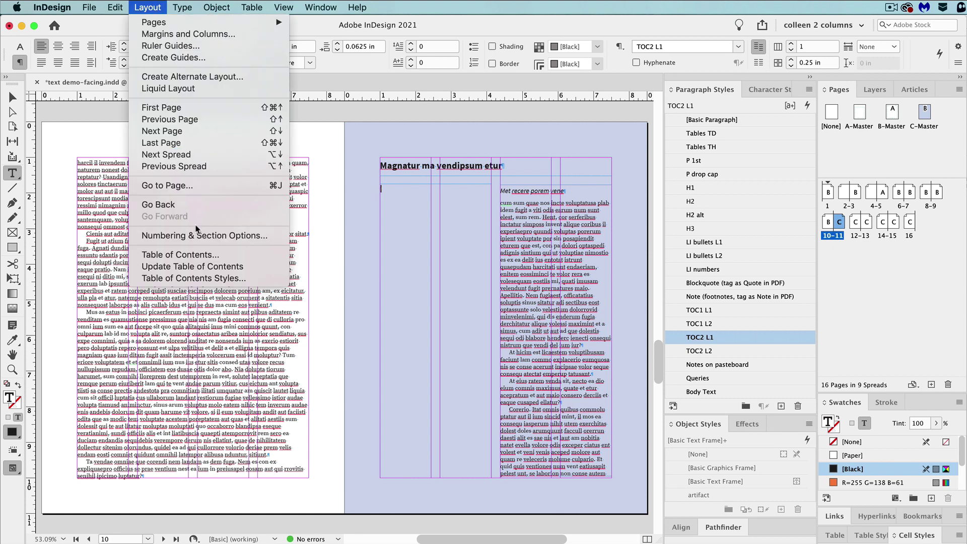
pyautogui.click(218, 256)
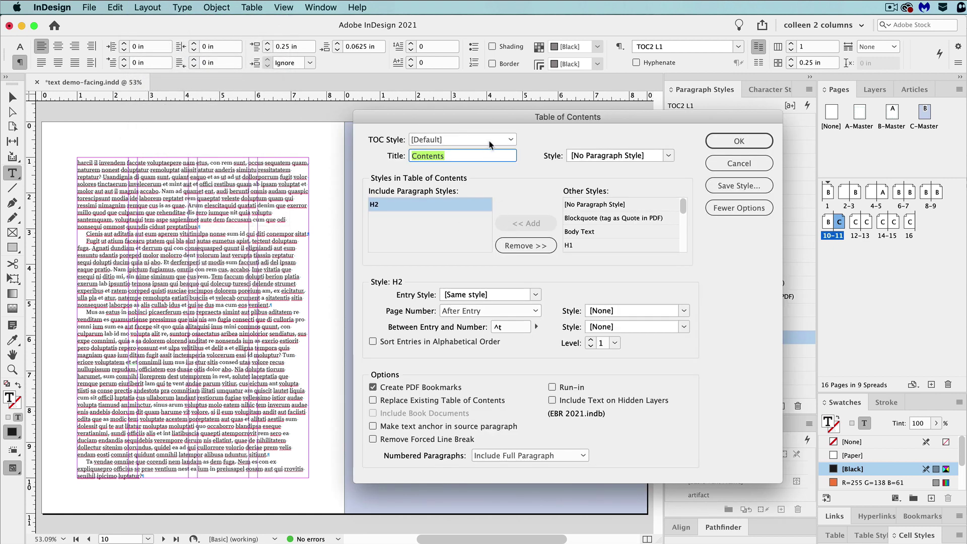
pyautogui.click(491, 144)
pyautogui.click(488, 165)
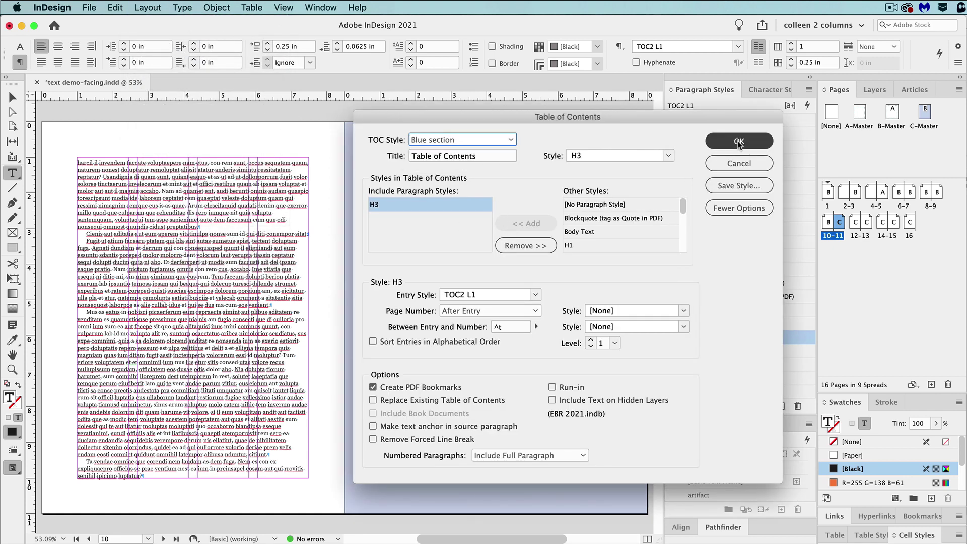
pyautogui.click(739, 141)
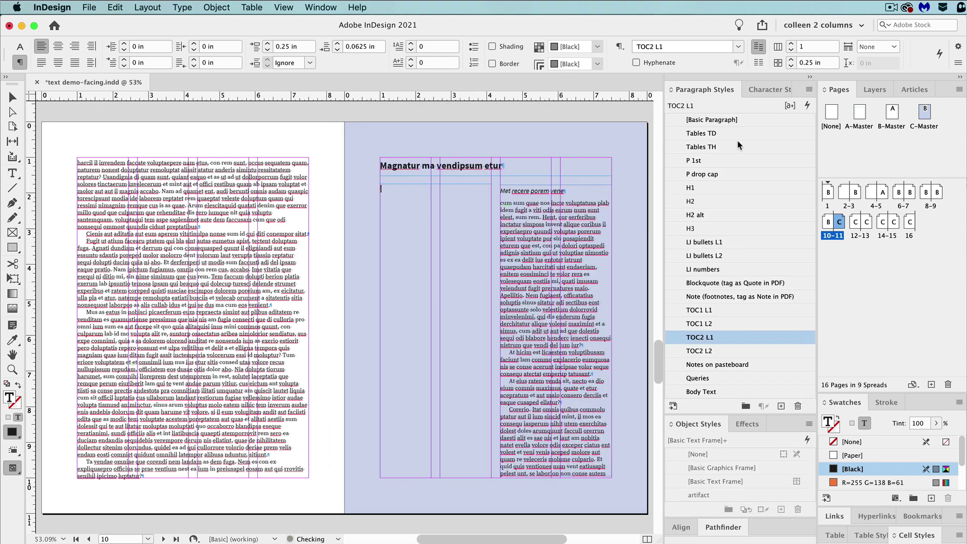
pyautogui.click(401, 191)
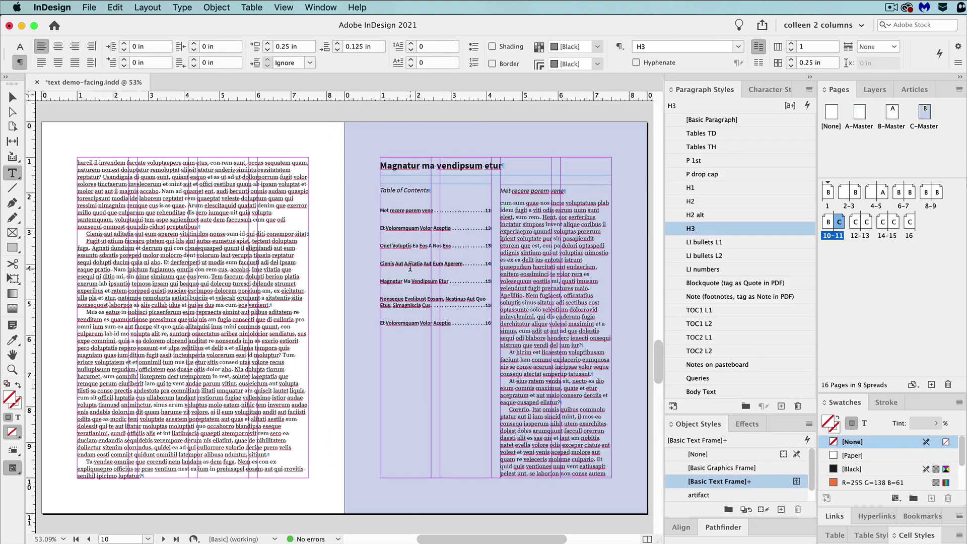